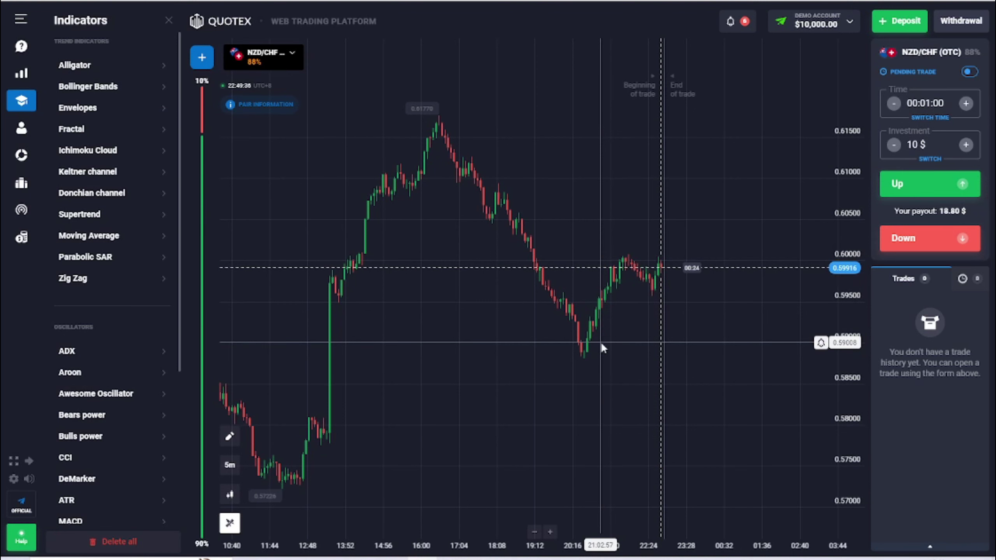
Pan and zoom the NZD/CHF chart and close the indicators list.
scroll(478, 313, left, 3)
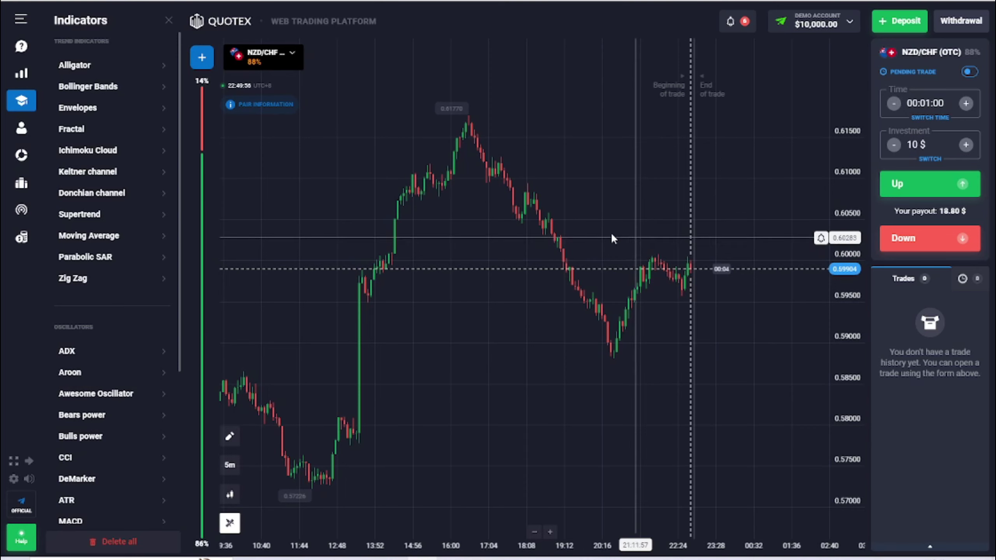
drag(606, 229, 664, 225)
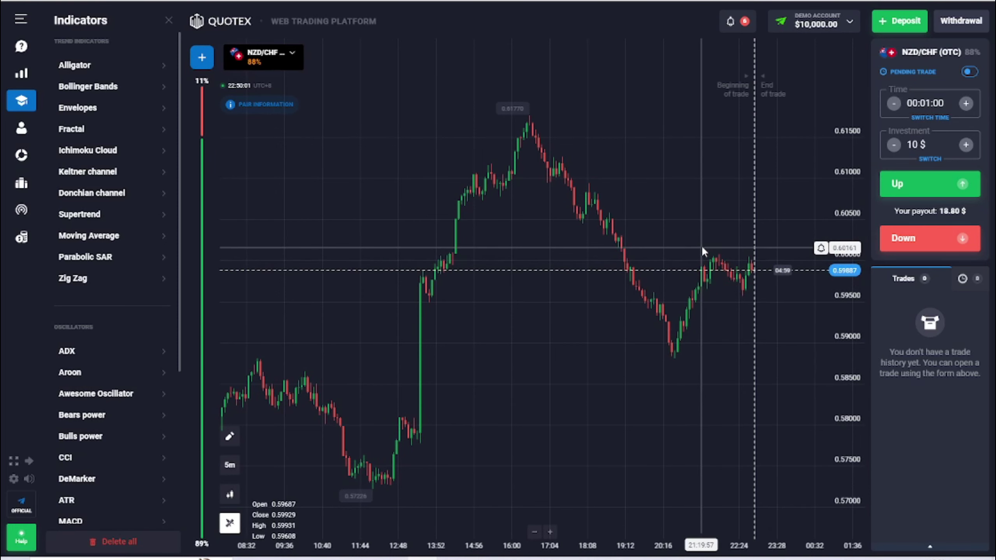
drag(702, 245, 663, 245)
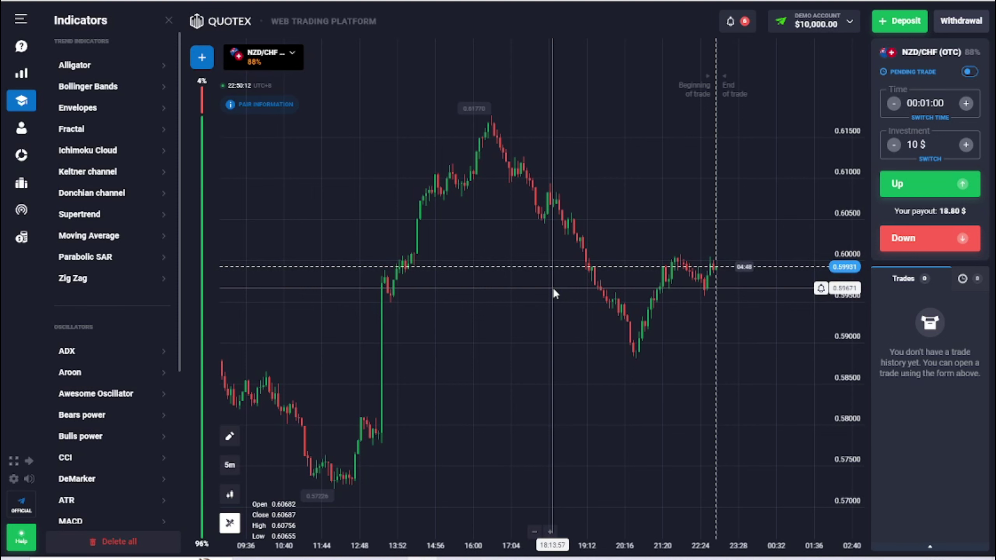
drag(526, 294, 535, 292)
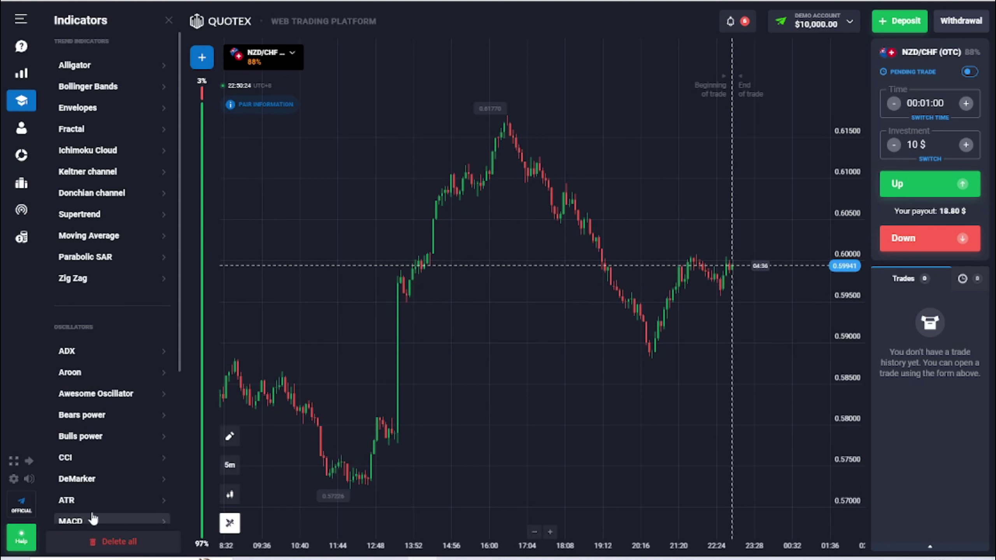
scroll(100, 396, down, 5)
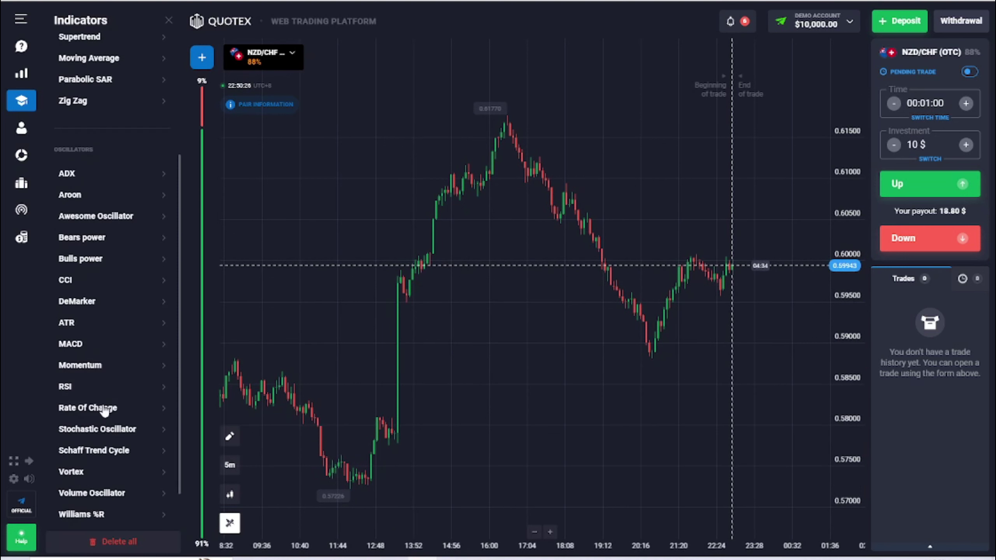
scroll(119, 423, down, 1)
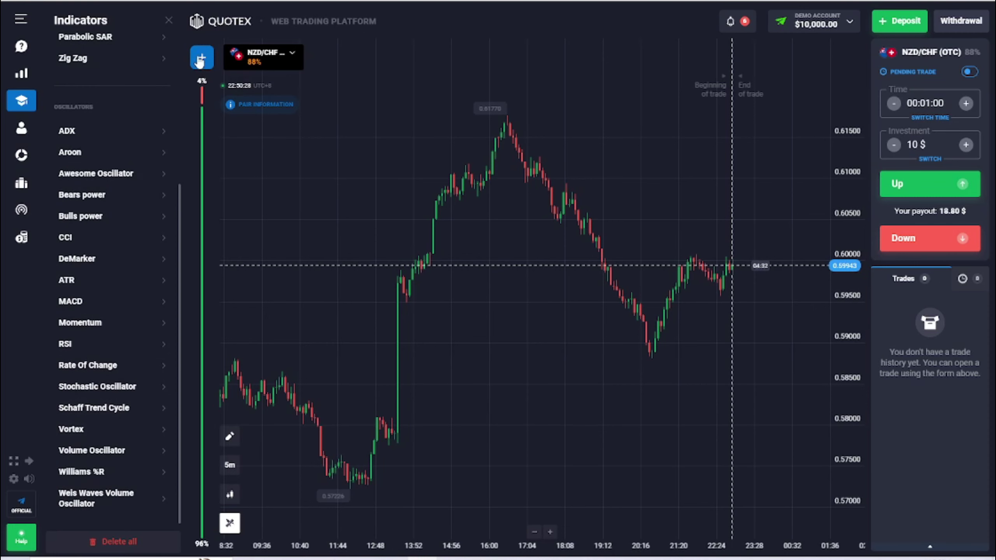
click(168, 20)
Draw a red horizontal support line just below price at about 0.59520, thickness 2.
click(88, 438)
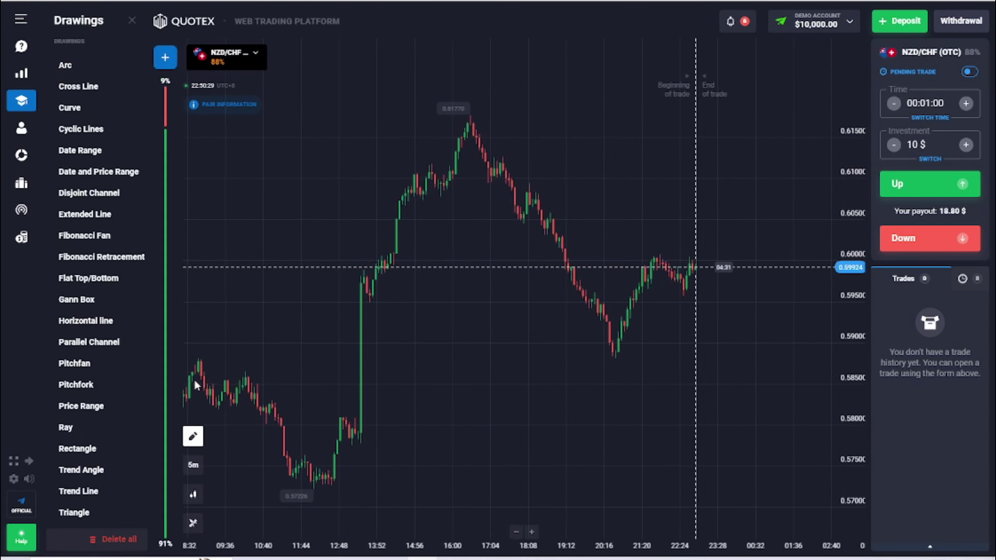
click(106, 322)
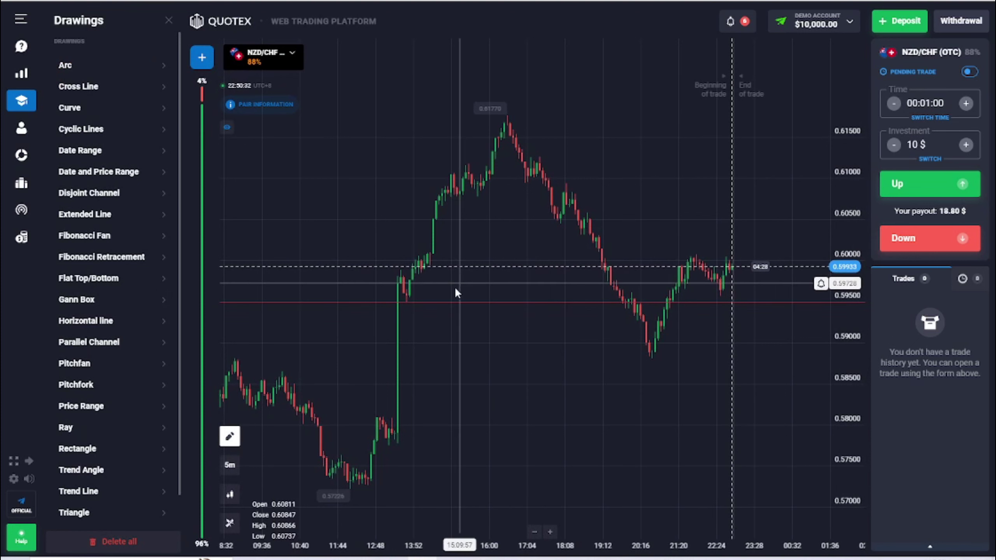
click(444, 301)
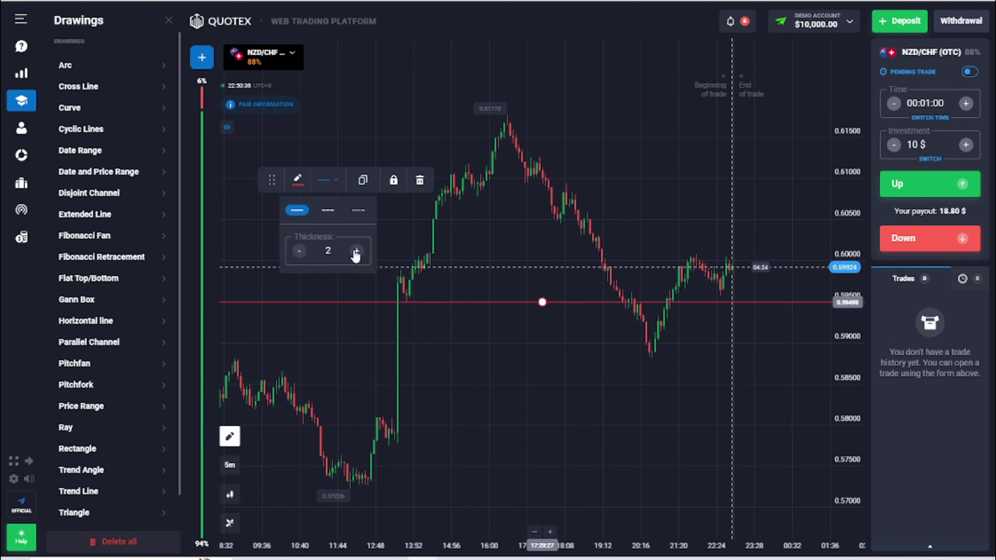
drag(440, 302, 440, 301)
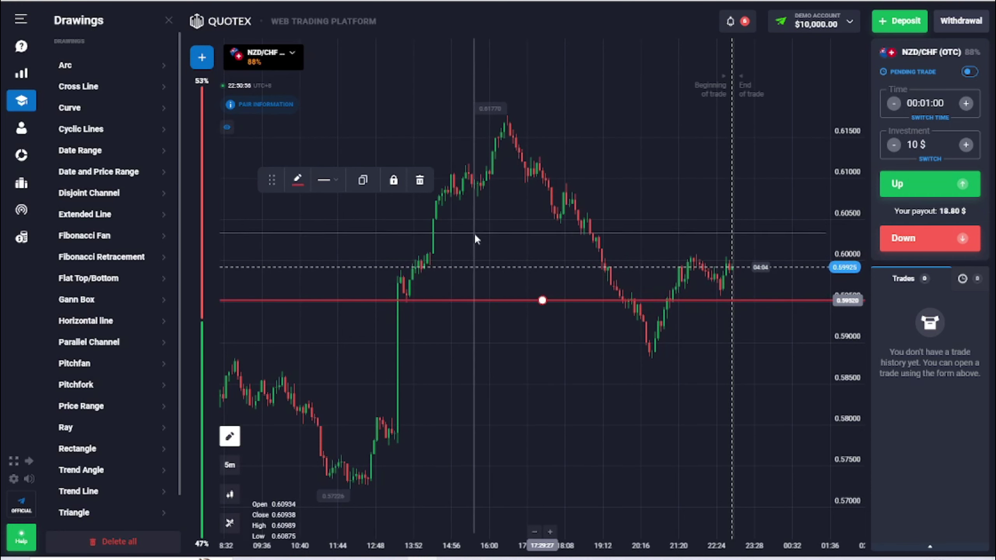
click(489, 231)
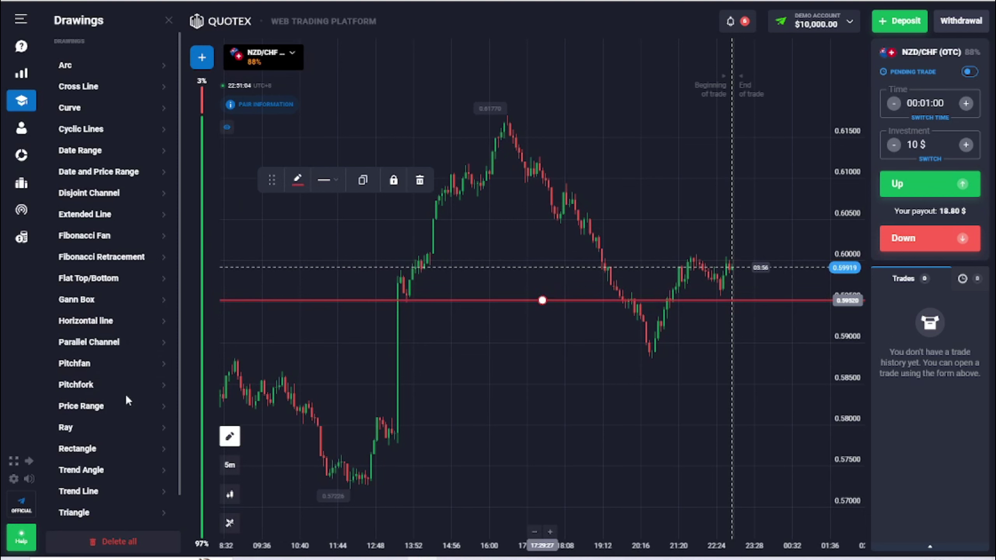
Move a horizontal line up to the 0.61752 peak and recolour it teal.
scroll(127, 397, down, 1)
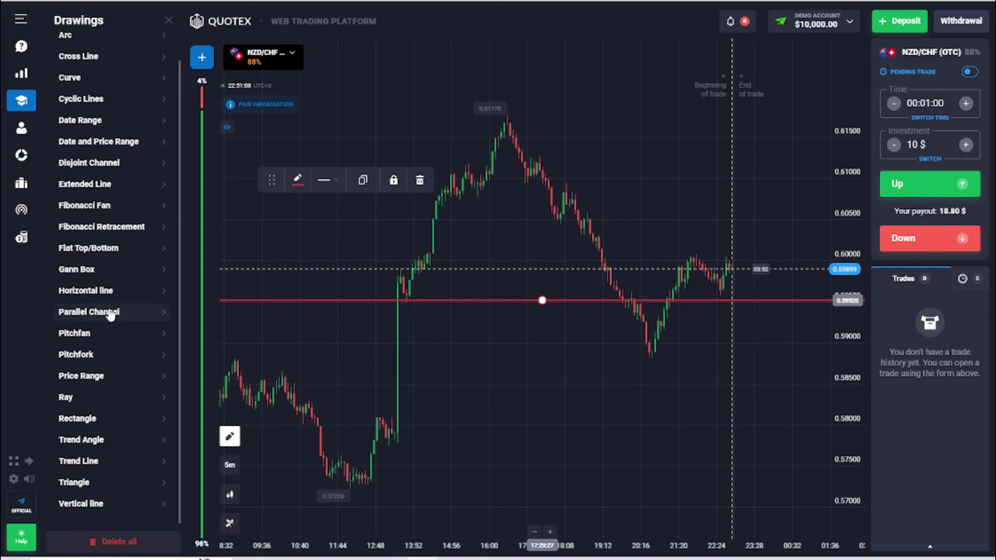
mouse_move(469, 301)
mouse_down()
mouse_move(478, 338)
mouse_move(485, 117)
mouse_up()
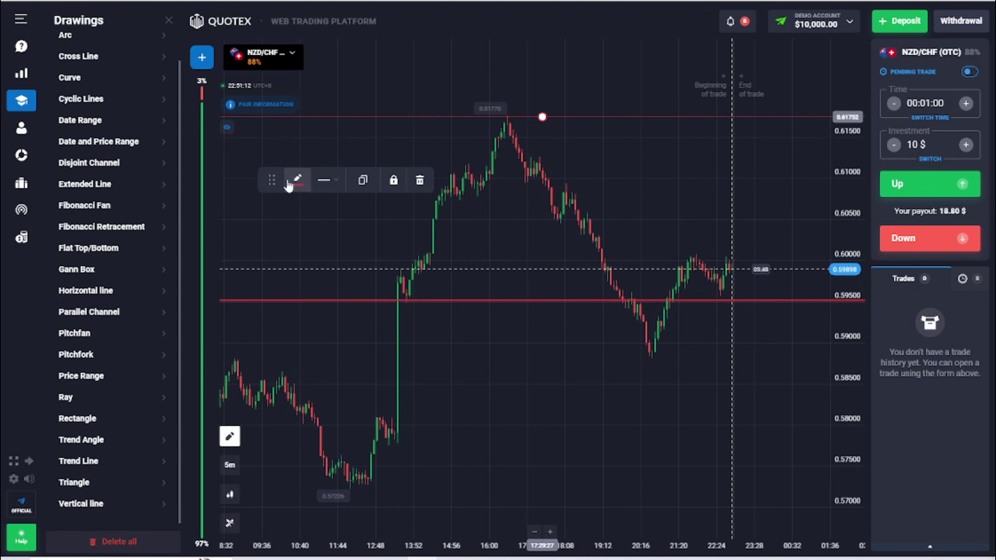
click(297, 180)
click(321, 214)
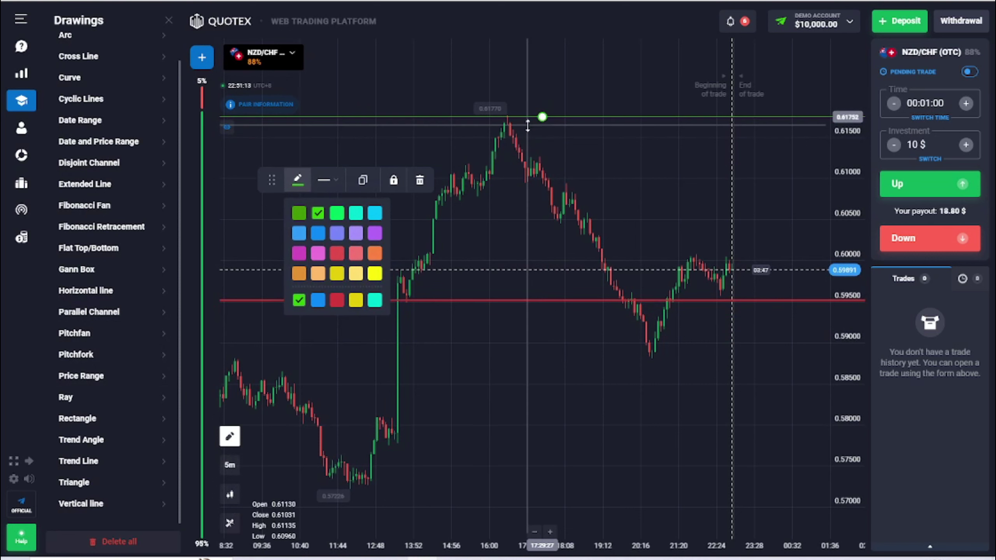
Lock the teal resistance line at 0.61752 in place and adjust its style.
click(494, 301)
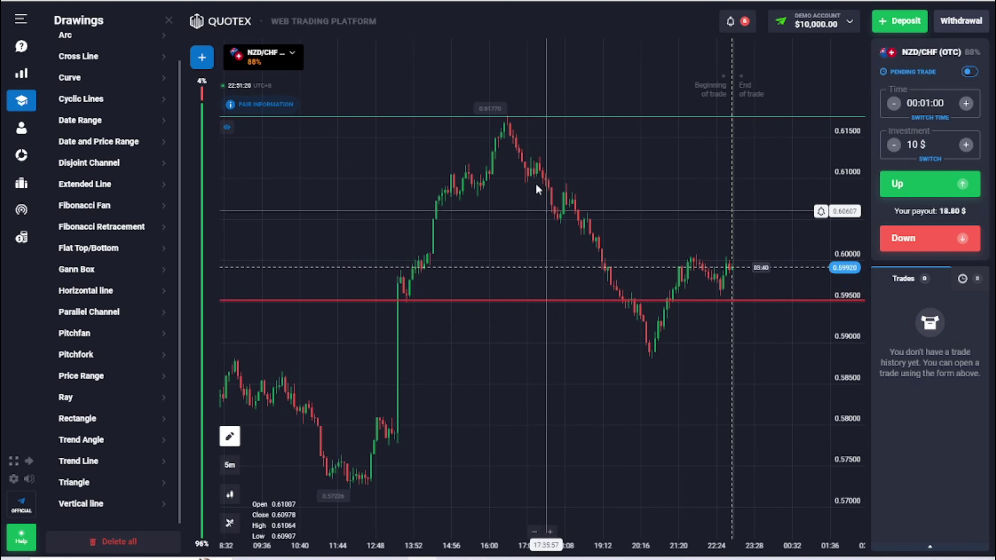
click(521, 116)
click(393, 180)
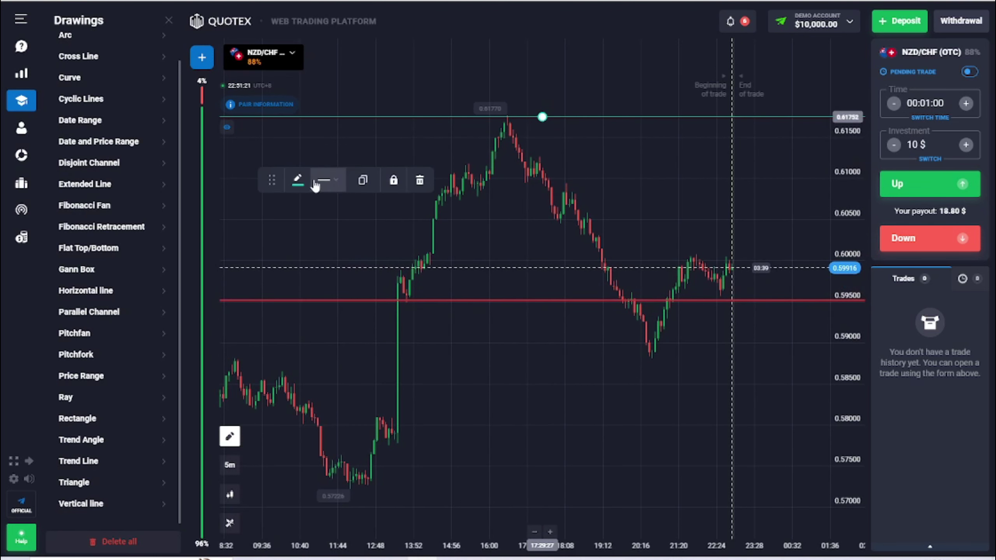
click(326, 181)
click(545, 239)
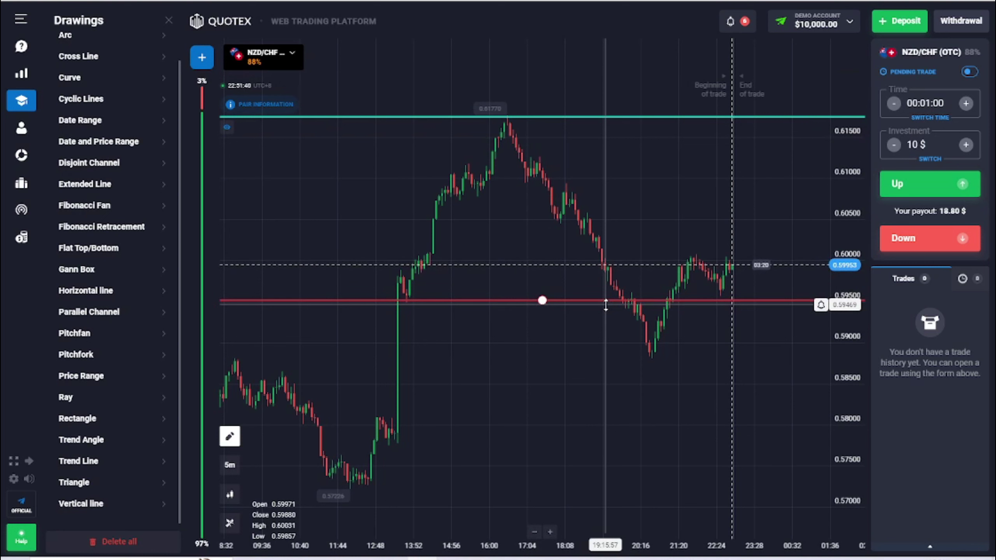
Raise the red support line to 0.59548, then pan back to earlier price history.
drag(608, 305, 608, 298)
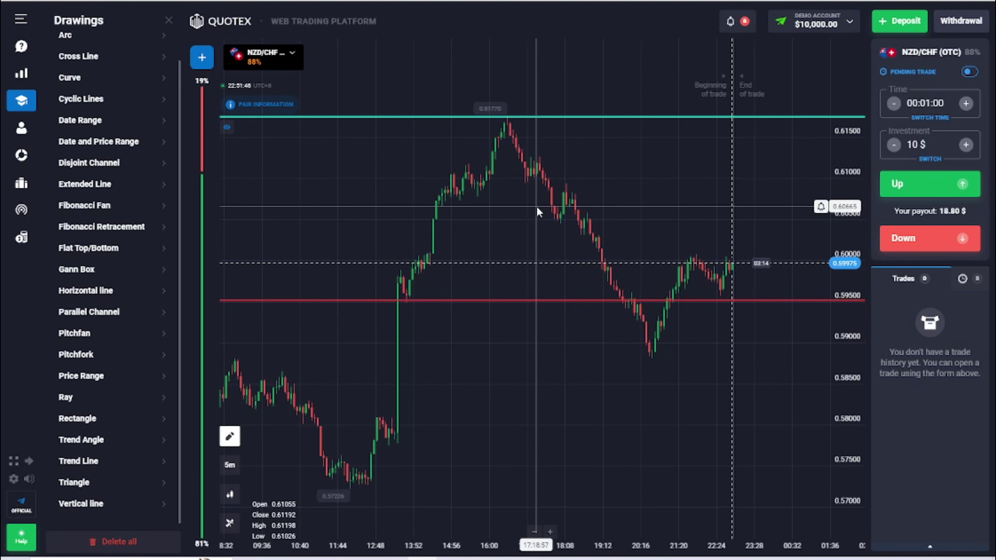
drag(497, 301, 486, 300)
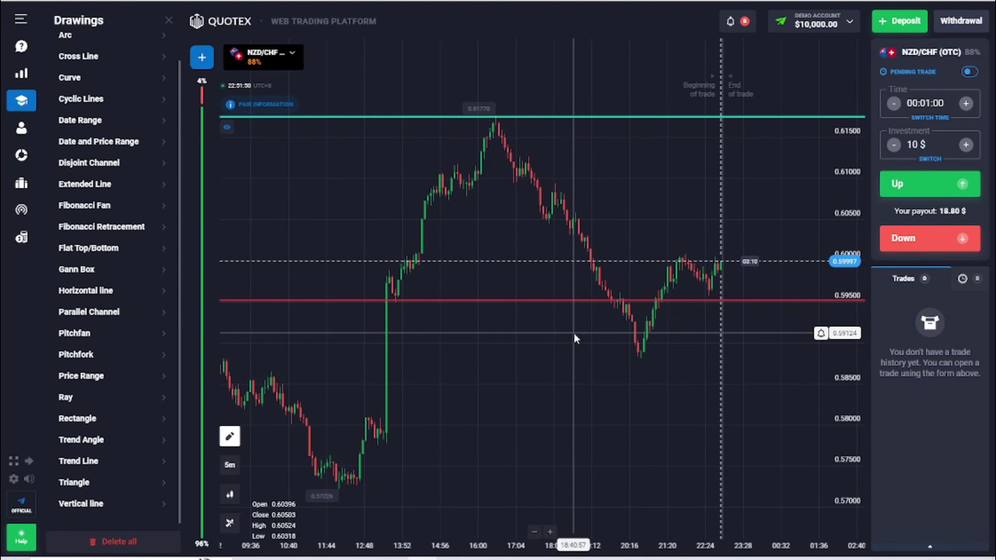
mouse_move(573, 332)
mouse_down()
mouse_move(519, 333)
mouse_move(580, 338)
mouse_up()
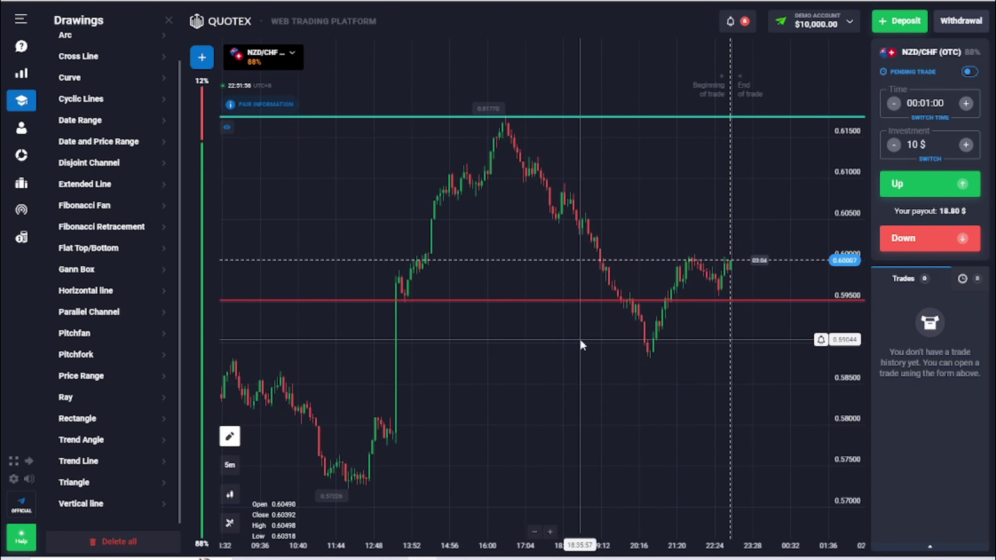
drag(496, 321, 807, 337)
click(833, 307)
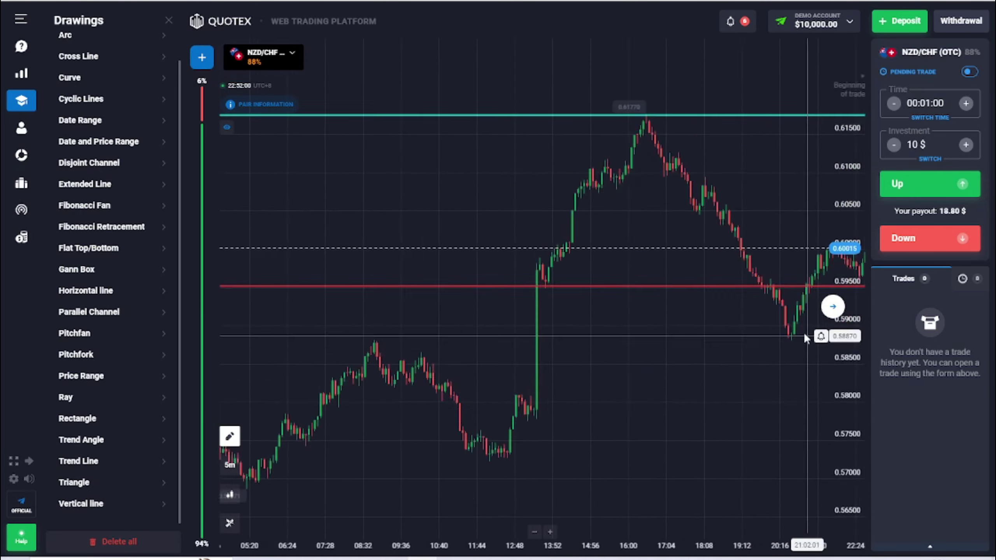
click(615, 322)
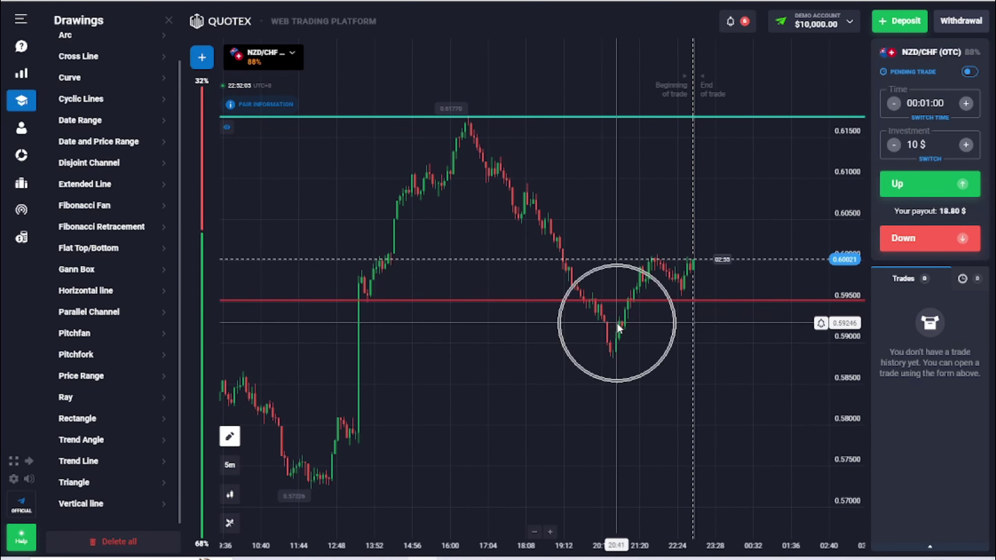
click(621, 327)
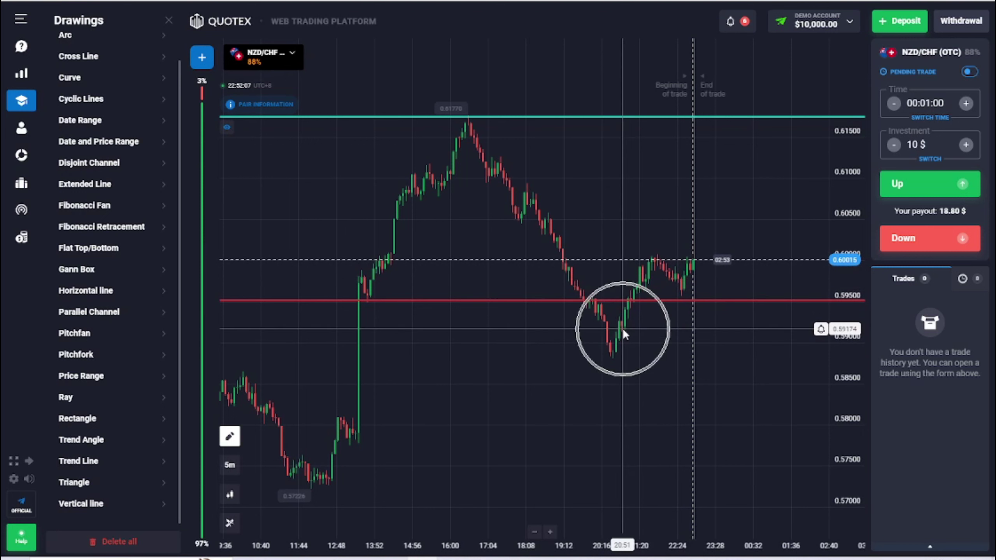
click(644, 276)
click(697, 273)
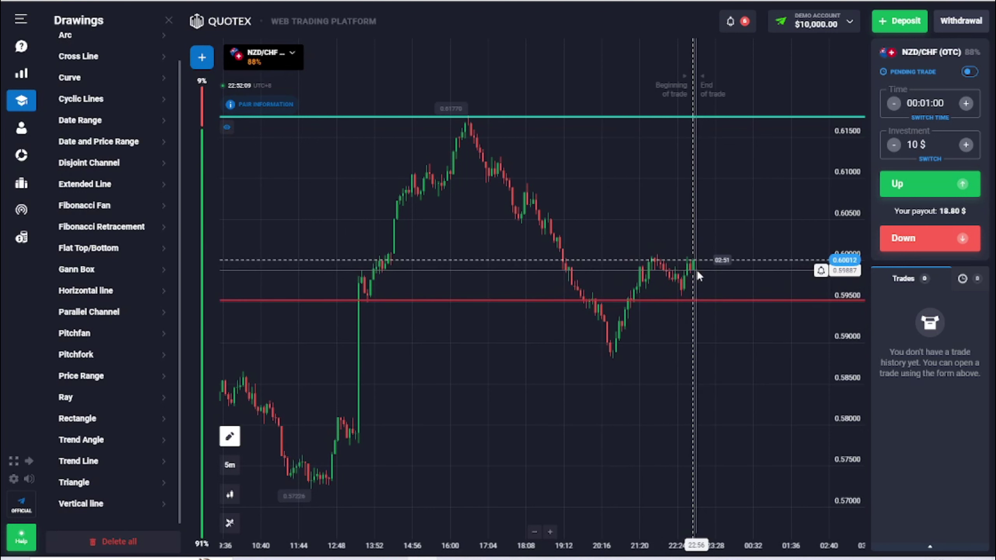
click(627, 333)
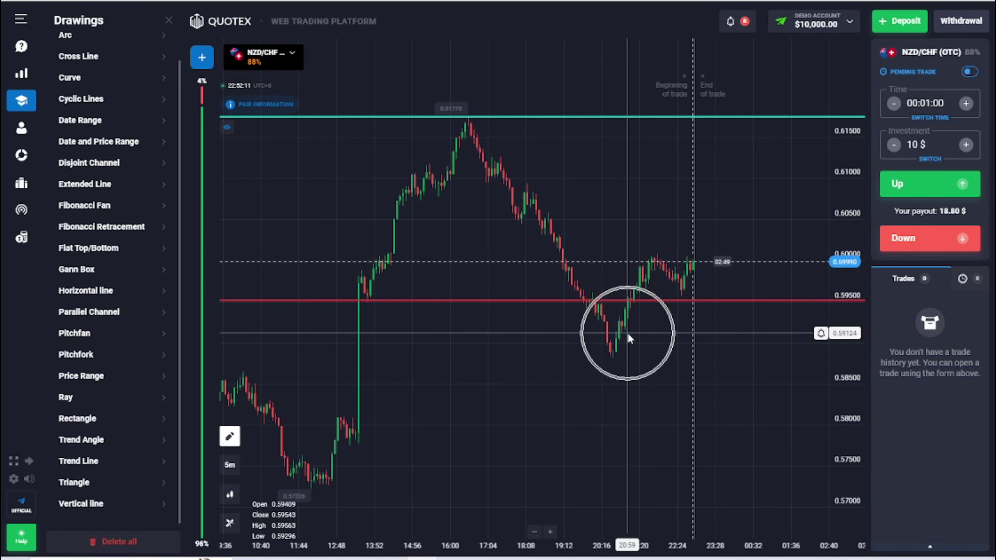
click(693, 278)
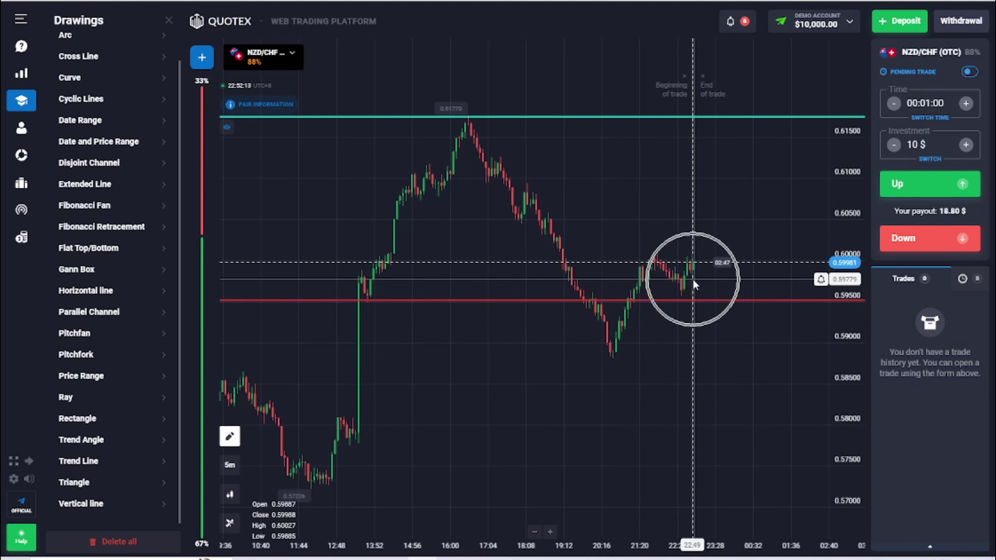
drag(484, 255, 734, 375)
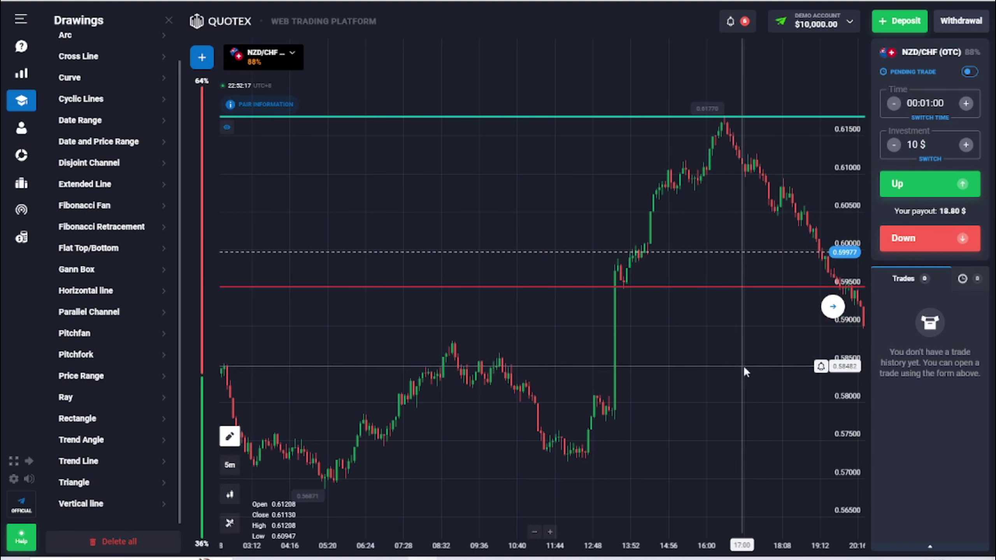
click(595, 288)
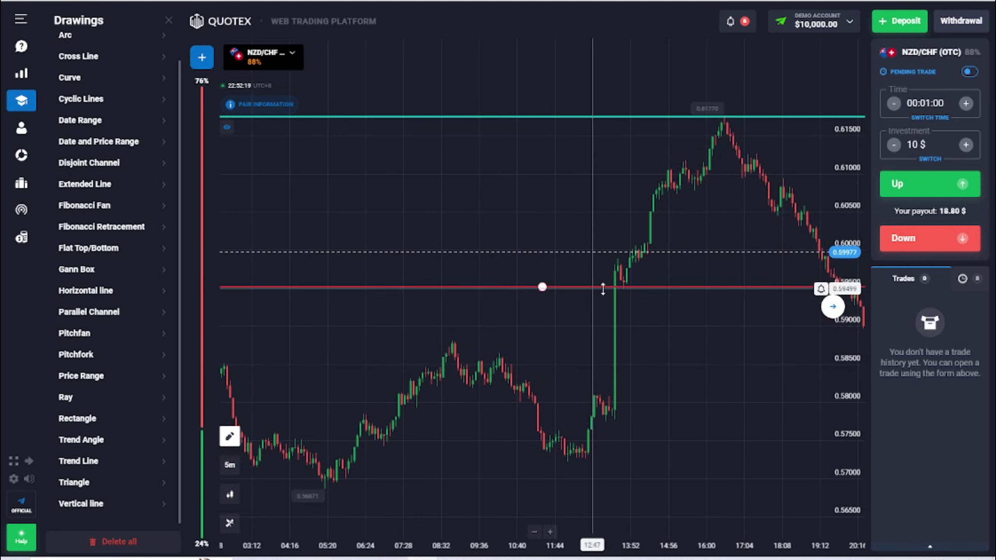
click(600, 114)
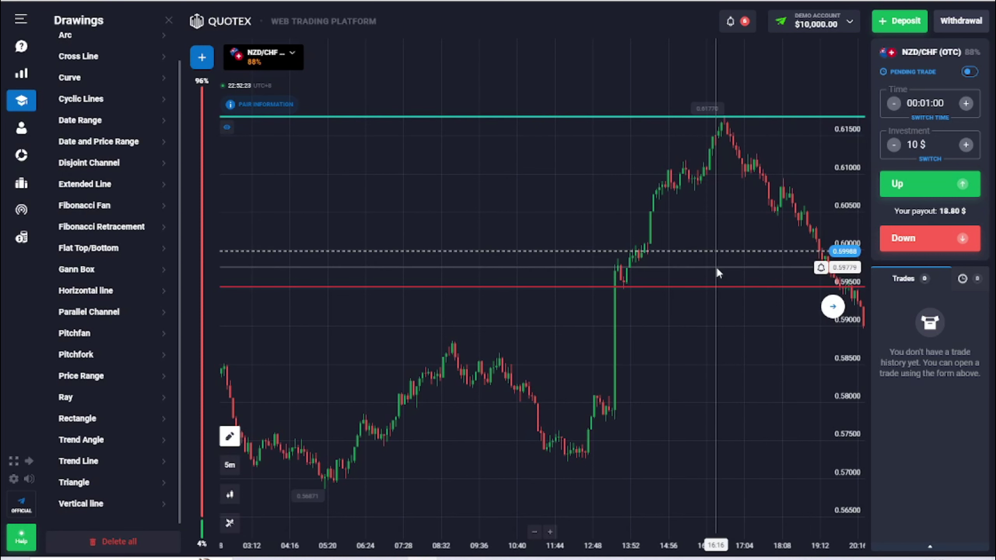
click(644, 287)
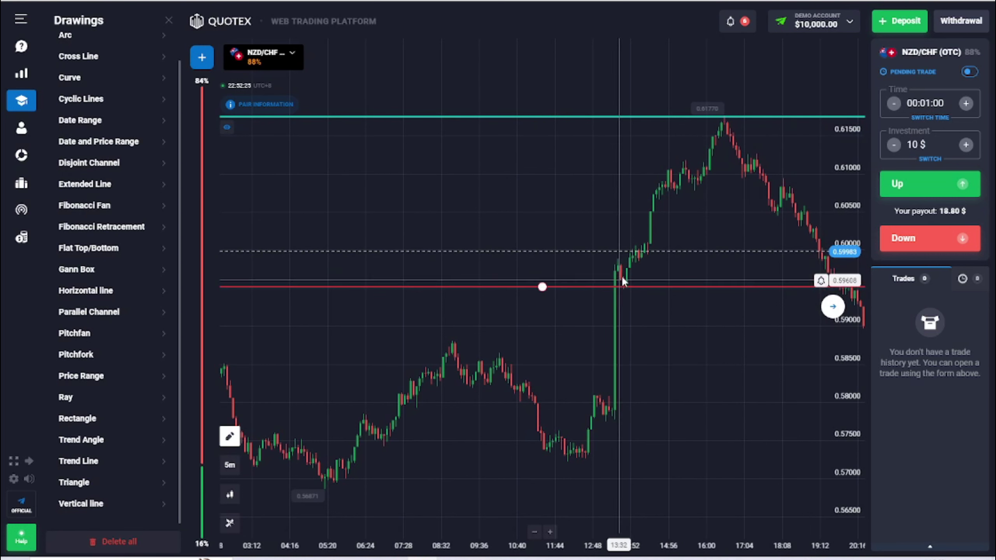
click(722, 117)
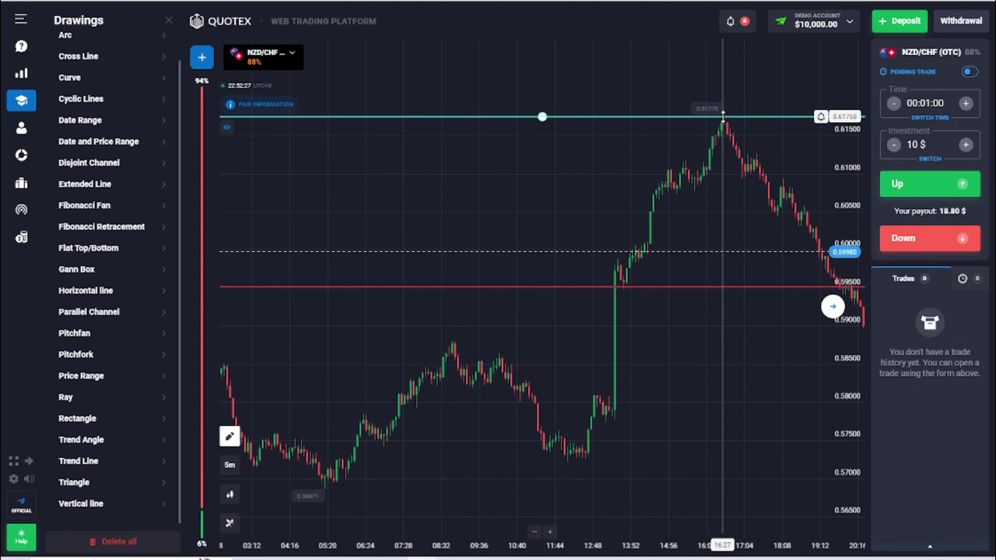
drag(738, 357, 763, 362)
click(855, 287)
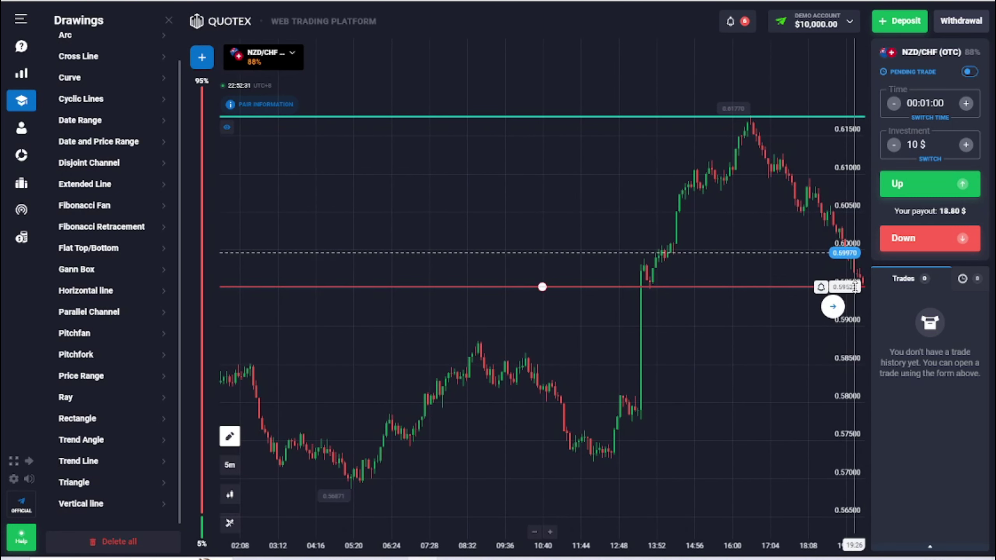
click(781, 336)
scroll(788, 332, up, 2)
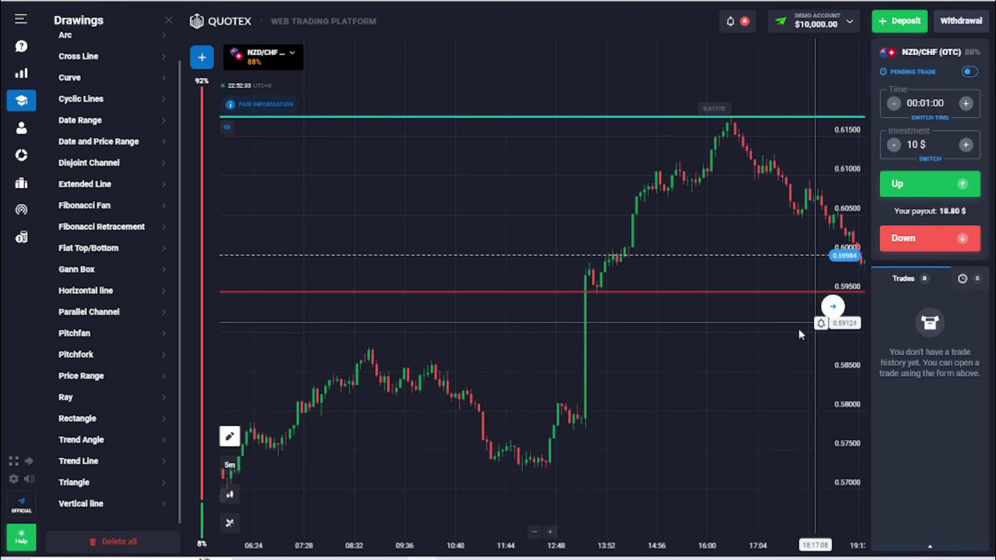
scroll(711, 362, up, 2)
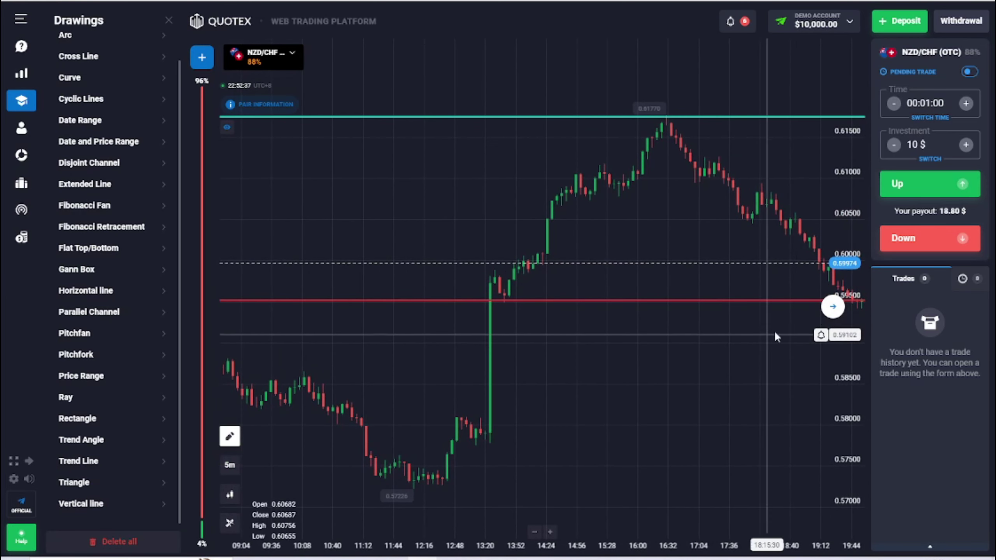
click(832, 307)
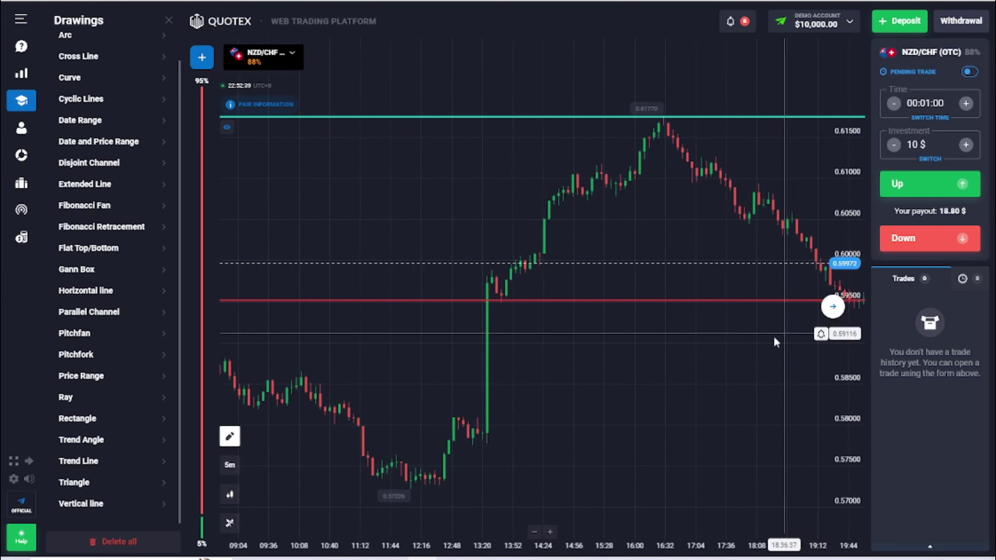
drag(773, 335, 636, 369)
scroll(697, 307, up, 2)
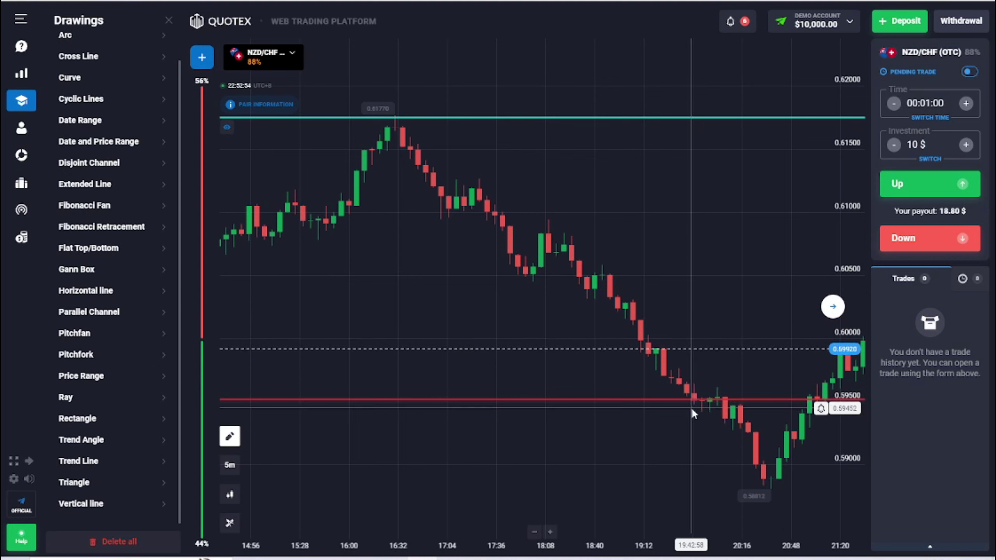
click(694, 400)
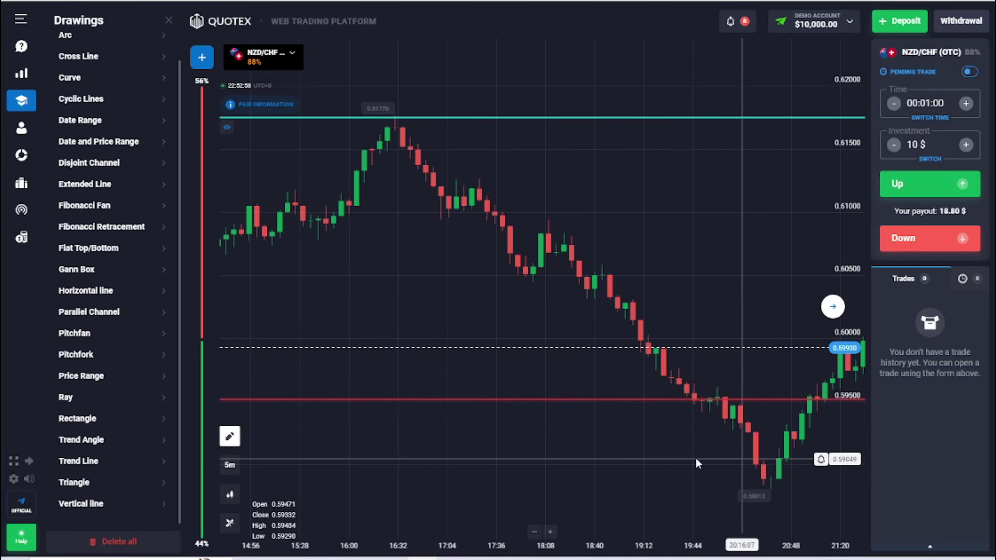
scroll(641, 461, down, 5)
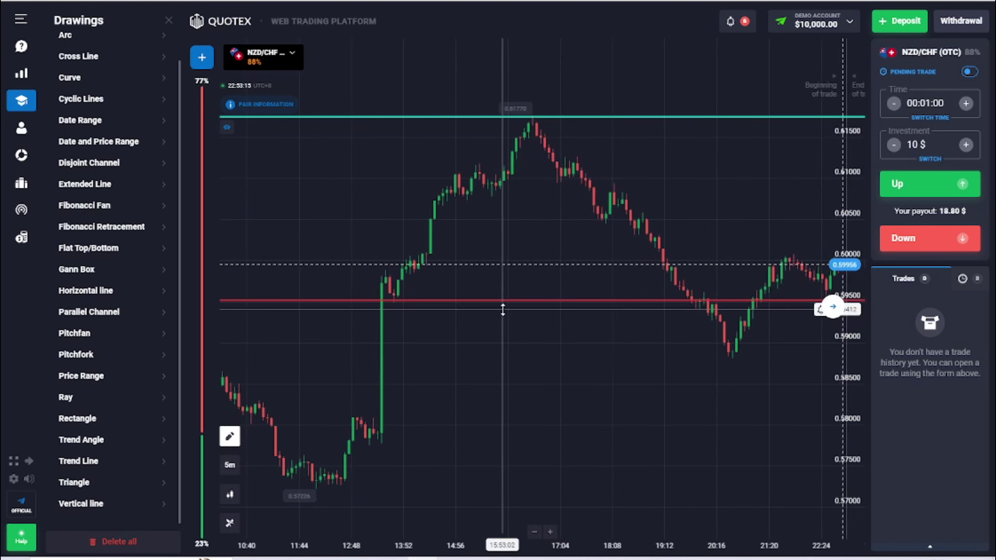
Bring the latest candles into view and nudge the red support line up to about 0.59522.
drag(416, 316, 460, 326)
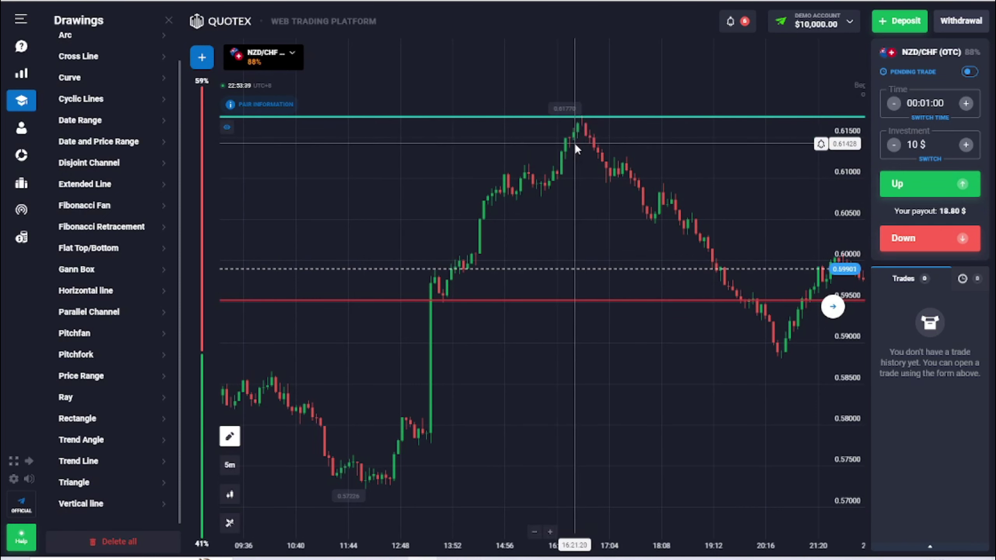
scroll(574, 143, up, 3)
drag(587, 169, 526, 162)
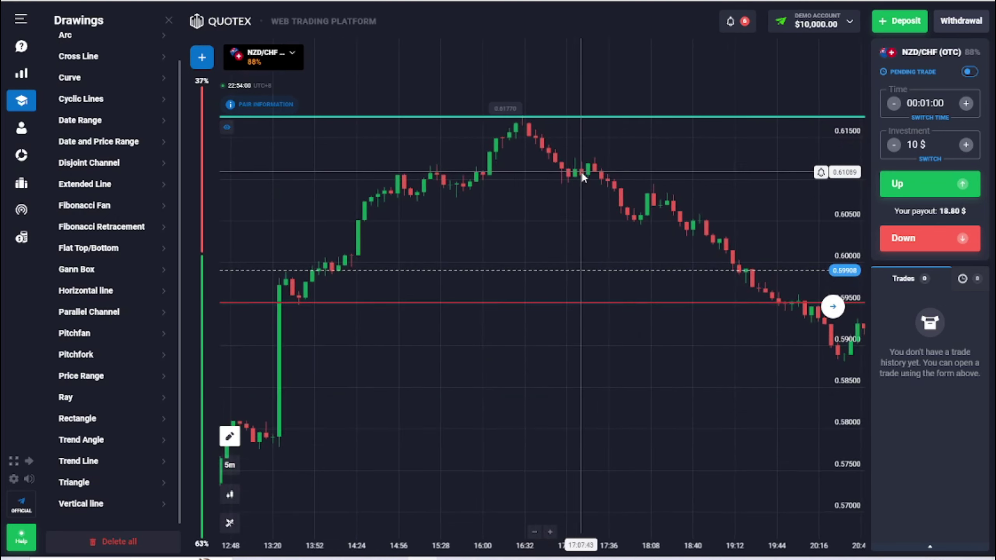
drag(581, 171, 501, 179)
scroll(771, 287, down, 2)
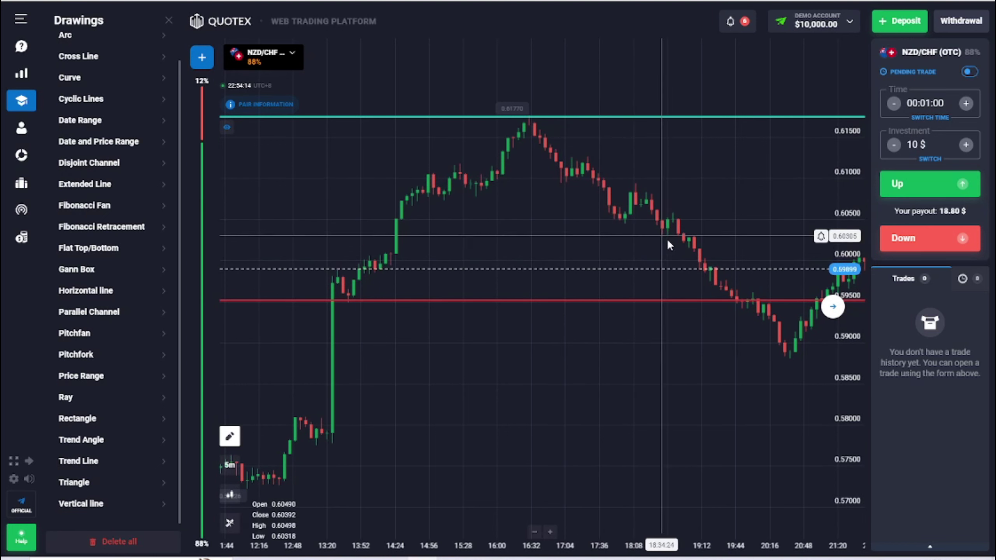
drag(718, 287, 670, 284)
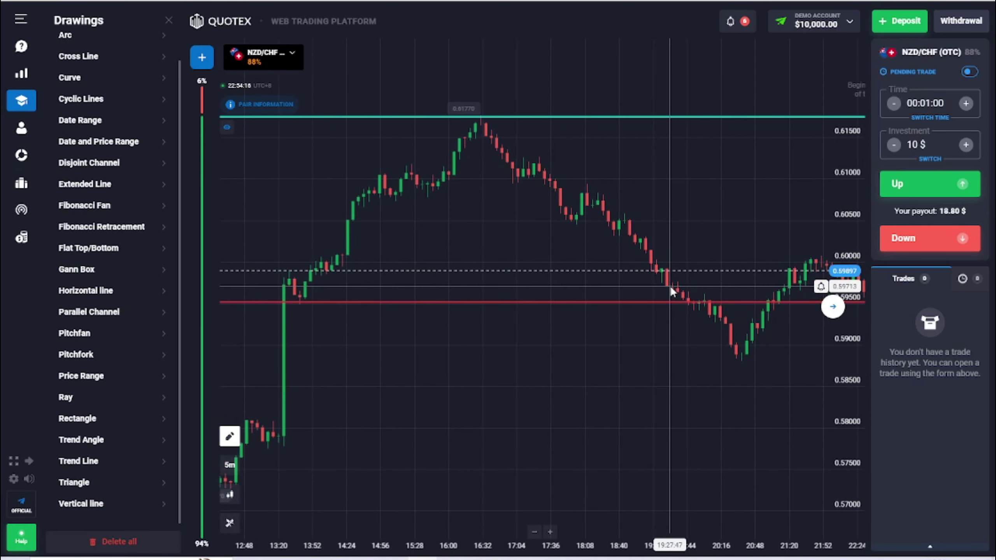
drag(713, 320, 720, 319)
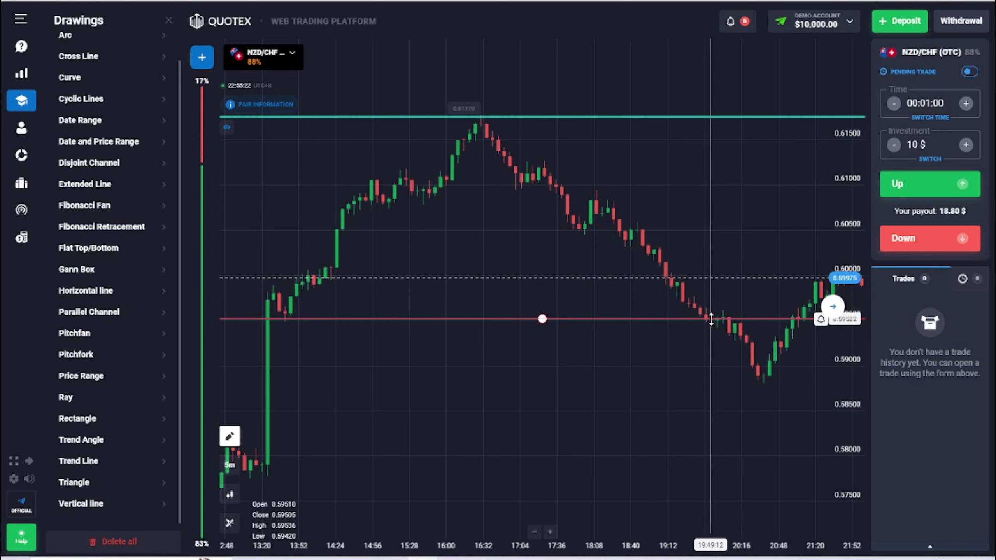
Lower the red support line slightly to 0.59513 and pan to earlier candles.
drag(709, 319, 708, 321)
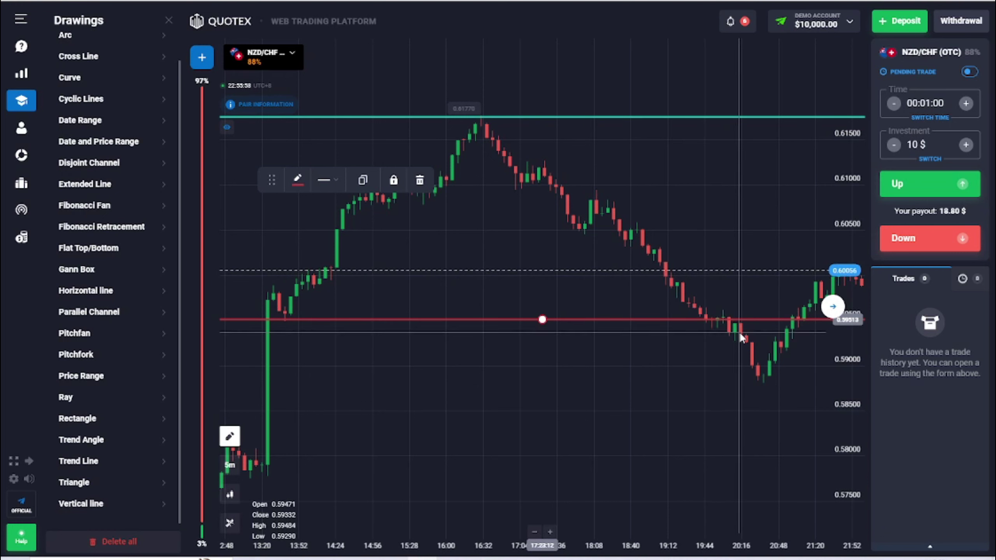
scroll(737, 335, down, 3)
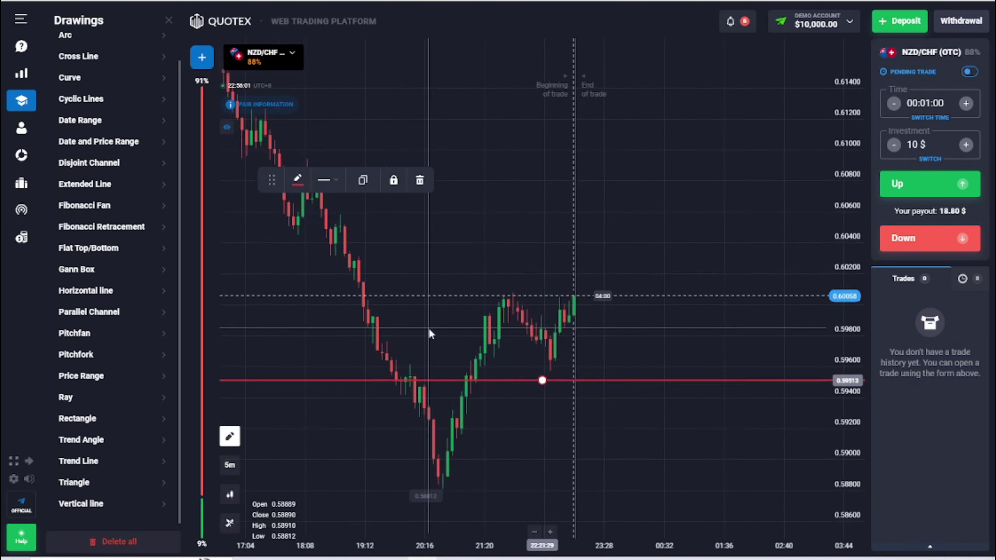
drag(426, 348, 659, 347)
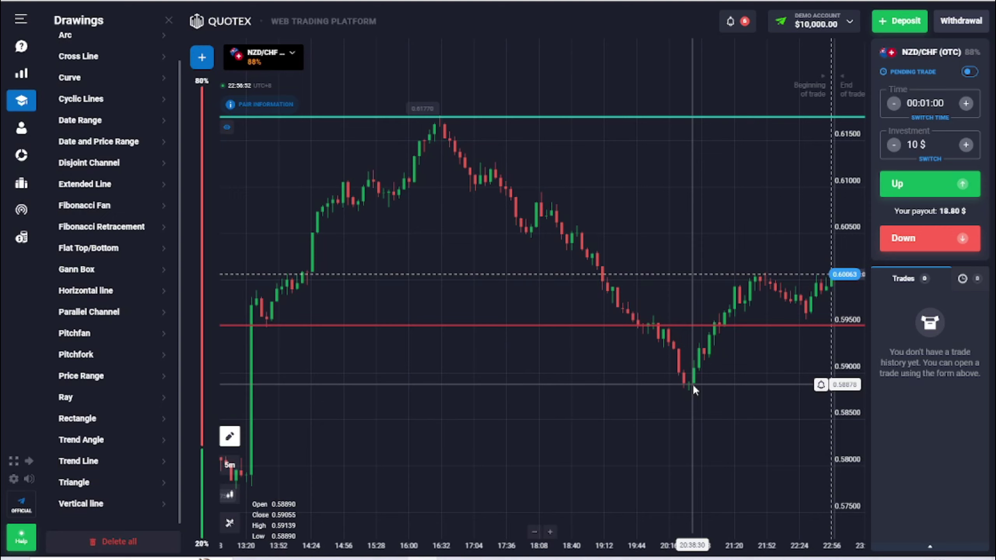
drag(693, 384, 613, 387)
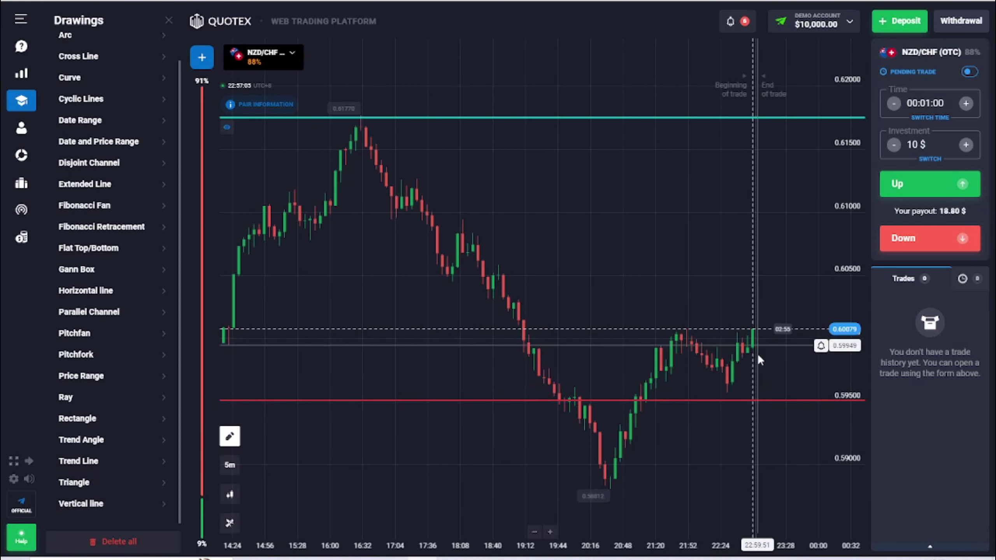
scroll(749, 371, down, 1)
scroll(683, 335, down, 1)
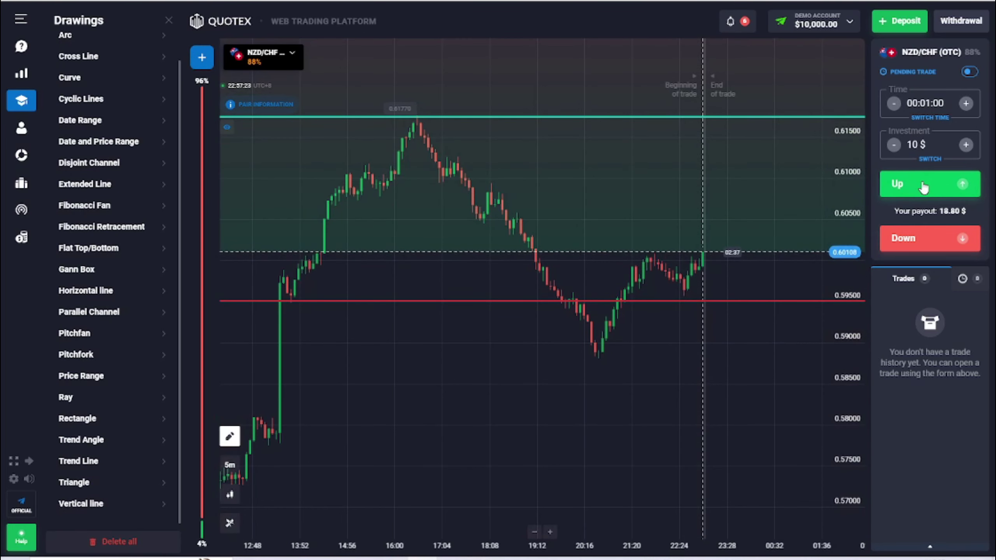
Place a $10 Up trade on NZD/CHF (OTC) and zoom the chart as it runs.
click(923, 185)
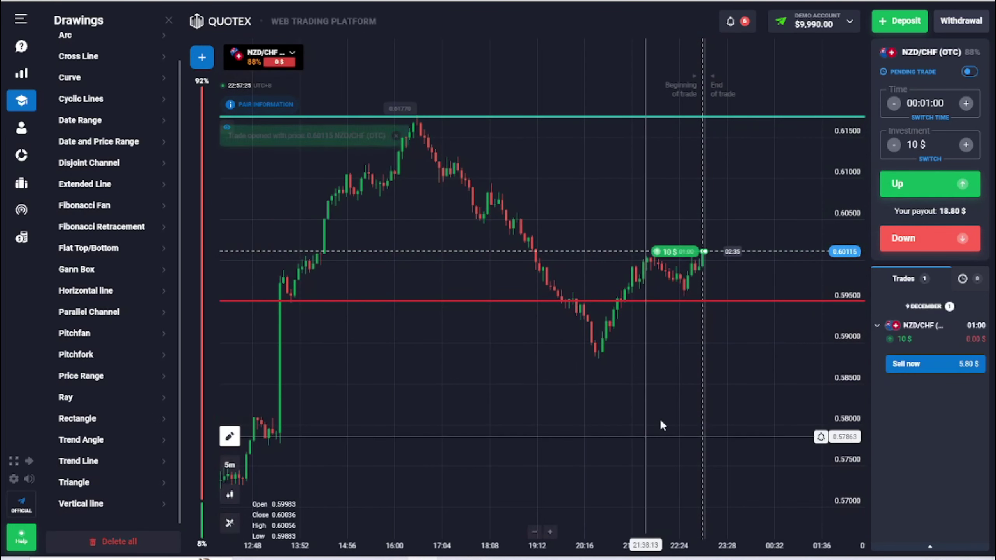
scroll(726, 347, up, 2)
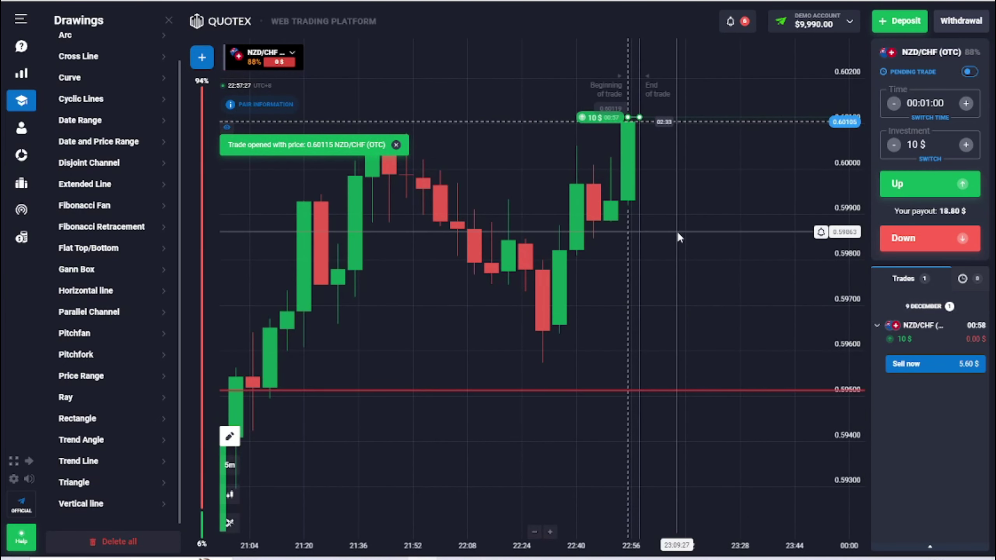
scroll(675, 241, down, 1)
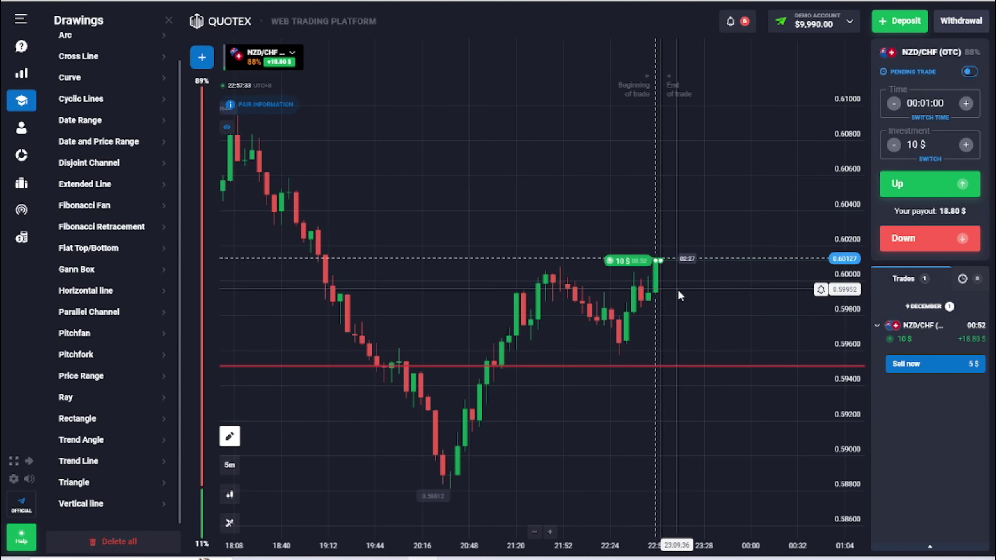
scroll(677, 289, down, 1)
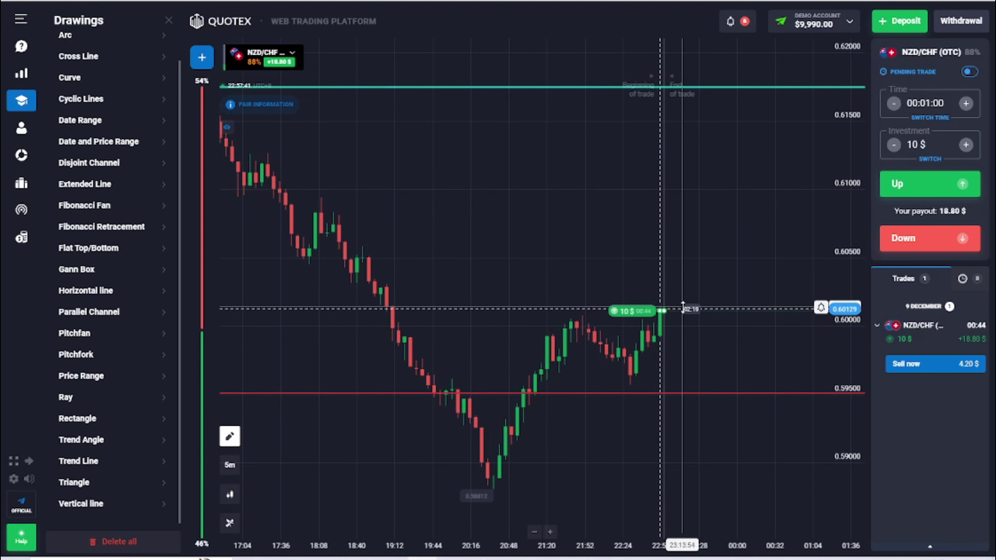
Change the trade expiry time from 00:01:00 to 00:05:00.
click(926, 105)
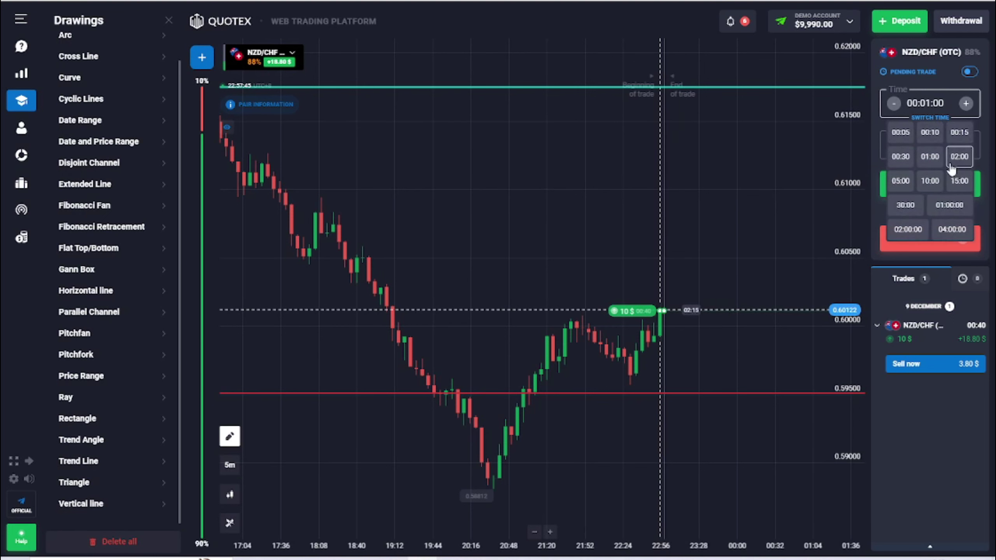
click(900, 181)
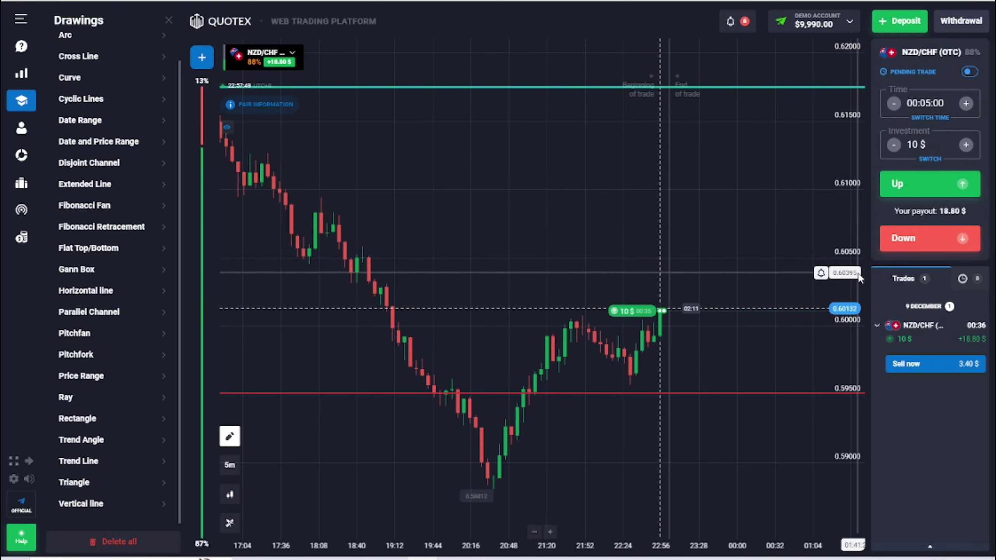
scroll(687, 311, up, 3)
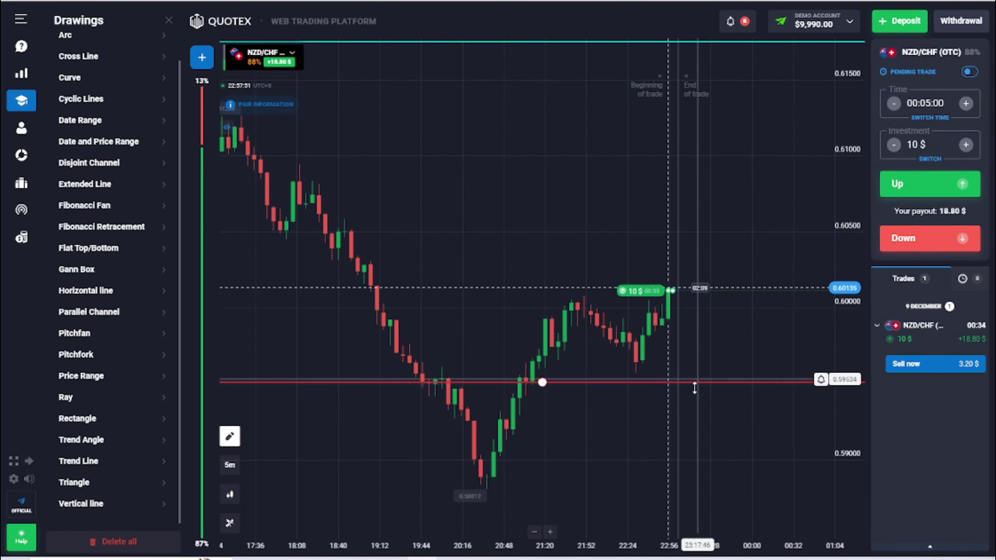
scroll(719, 357, down, 3)
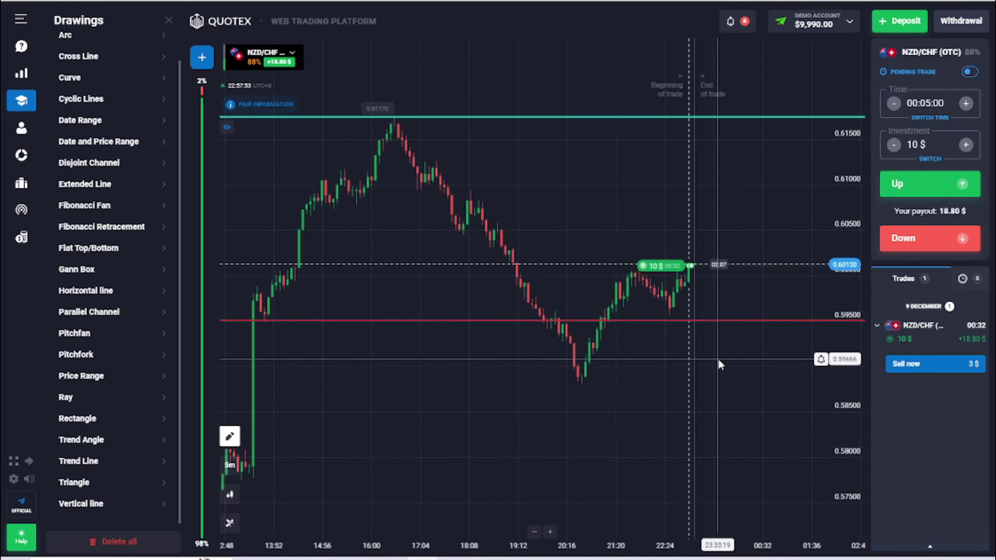
Drop the red support line to 0.59290 and watch the Up trade close at +18.80 $.
drag(616, 321, 539, 352)
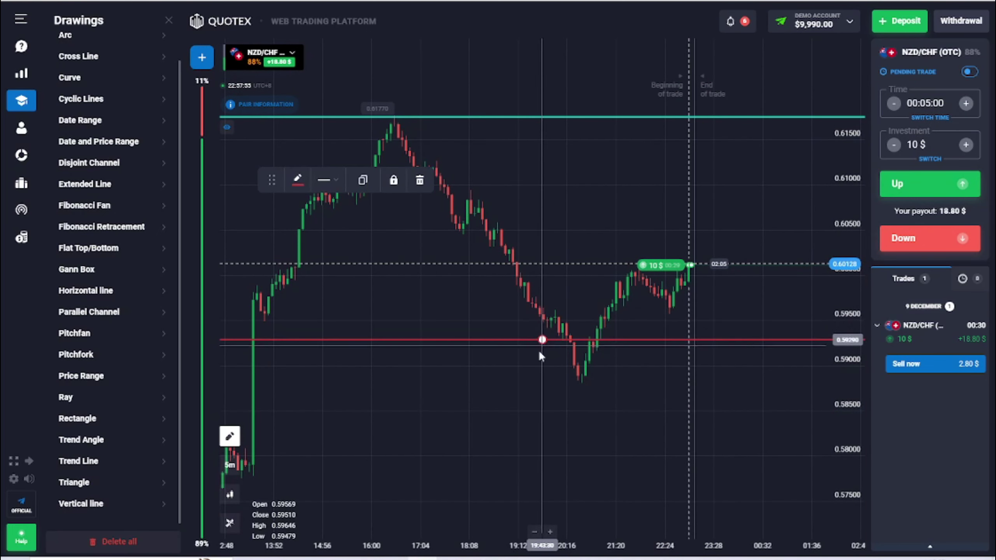
drag(537, 391, 512, 404)
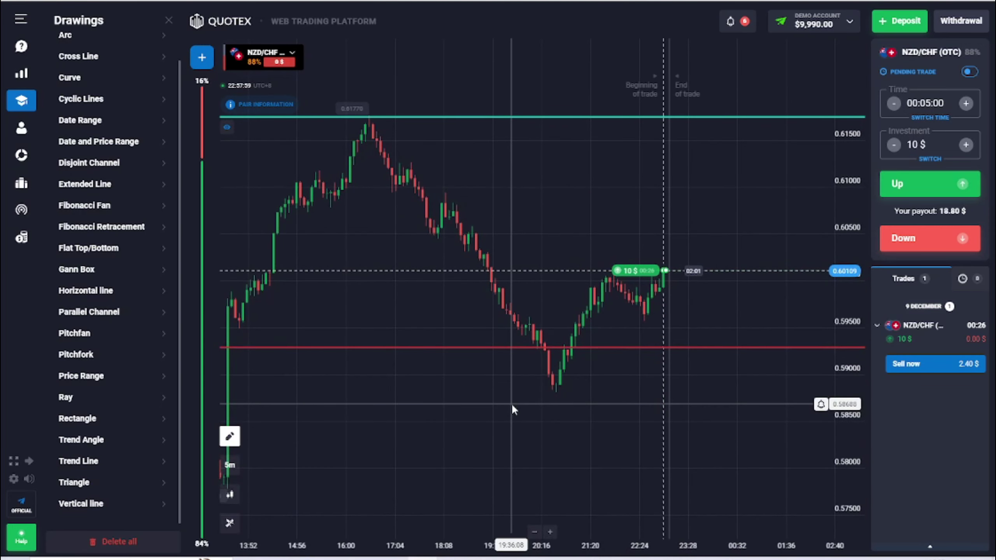
scroll(663, 306, up, 5)
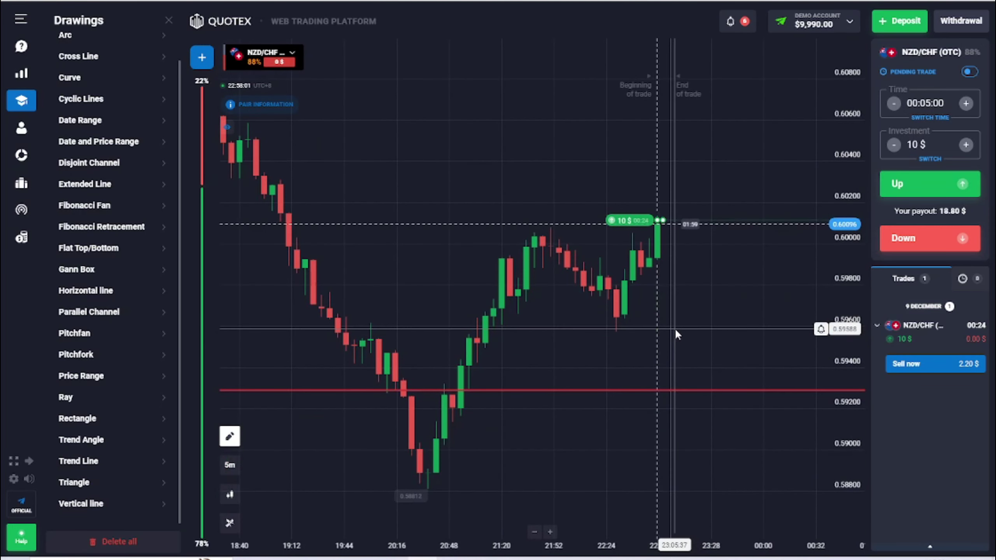
scroll(666, 333, down, 6)
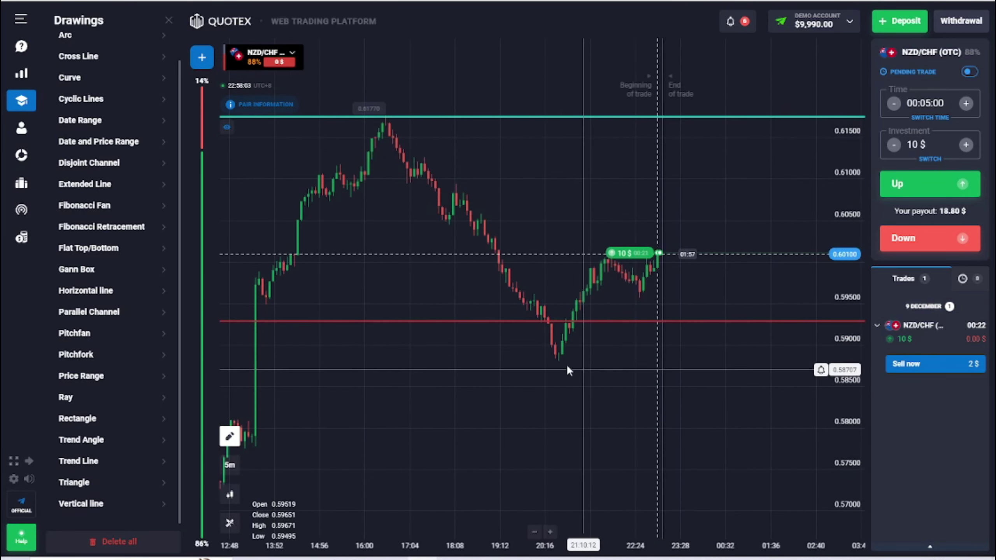
drag(568, 366, 587, 364)
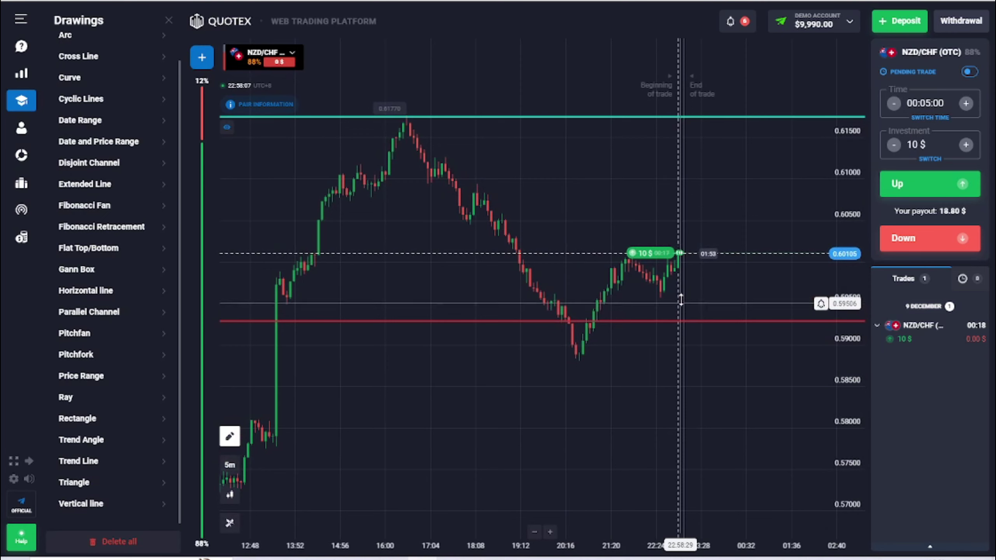
scroll(699, 275, up, 6)
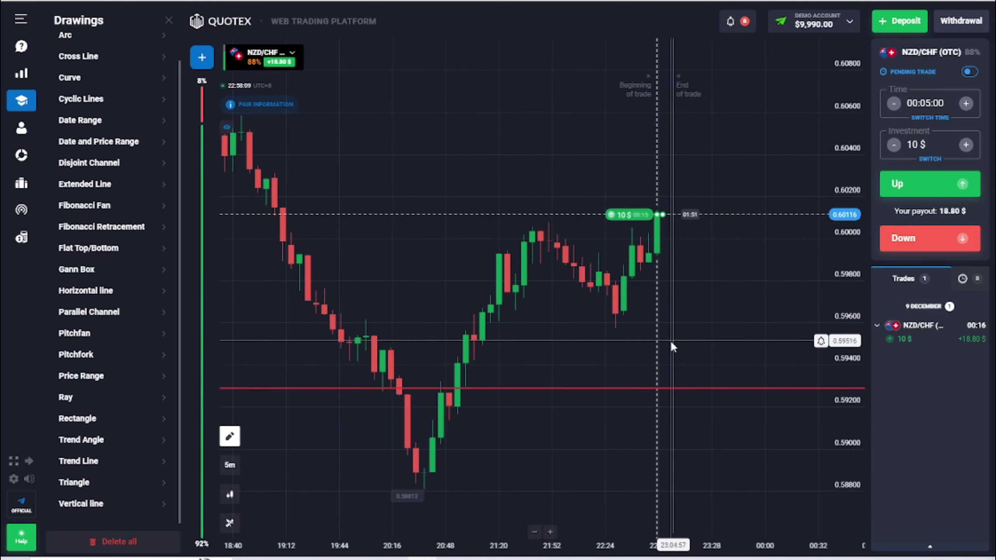
scroll(713, 228, up, 3)
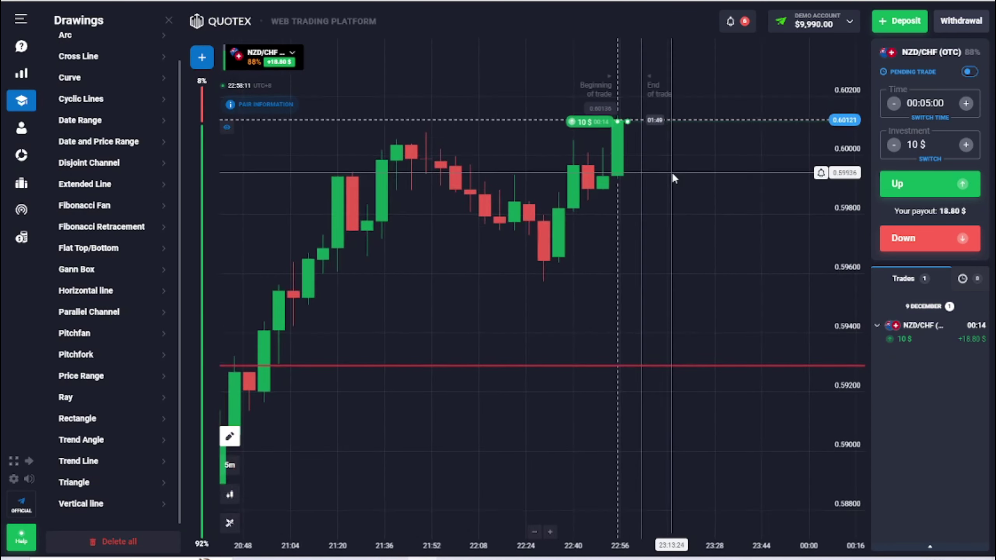
scroll(682, 167, up, 5)
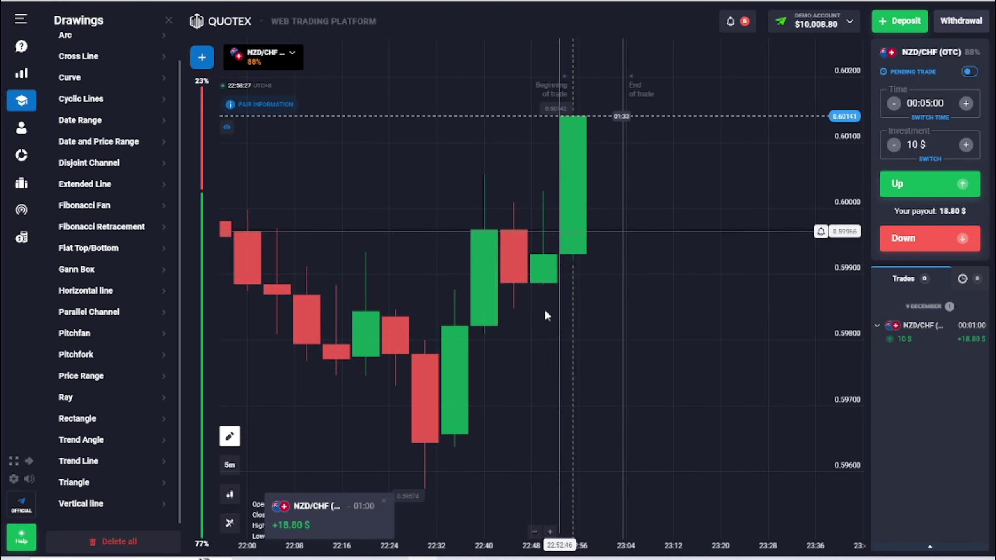
scroll(541, 338, down, 8)
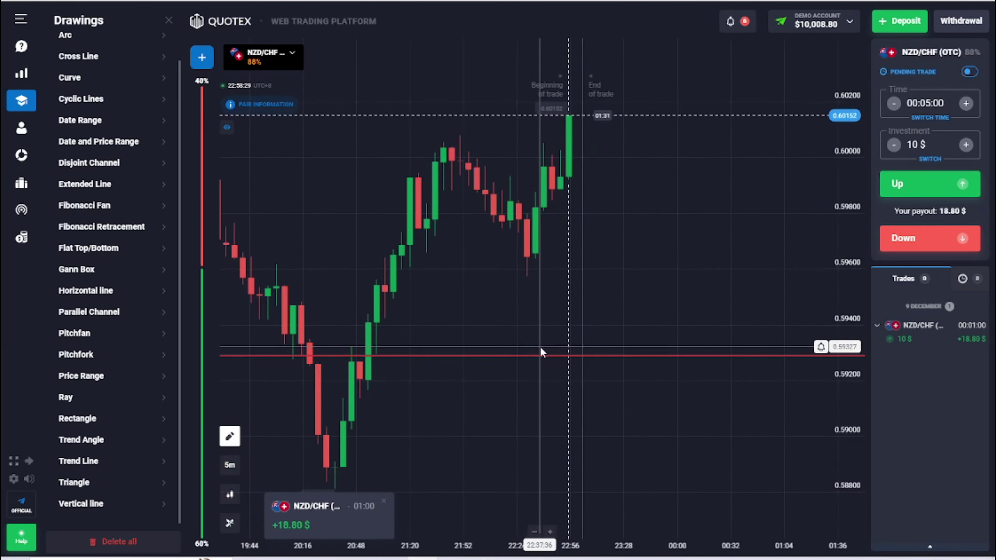
drag(453, 279, 506, 273)
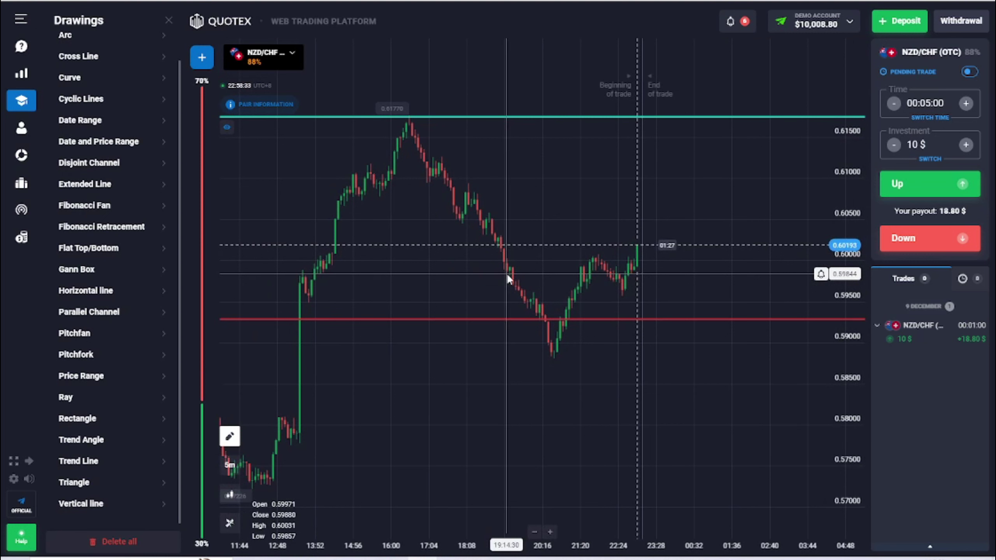